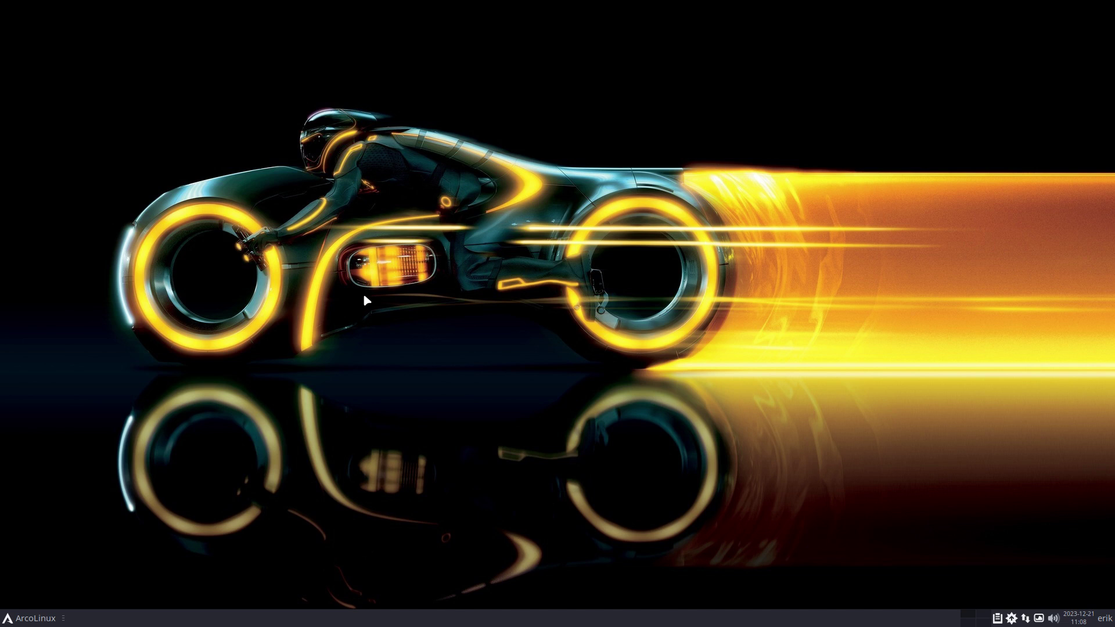
Open a new Alacritty terminal window, dismissing the logout options that popped up first.
{"action": "key", "text": "super+x"}
{"action": "key", "text": "Escape"}
{"action": "key", "text": "super+Return"}
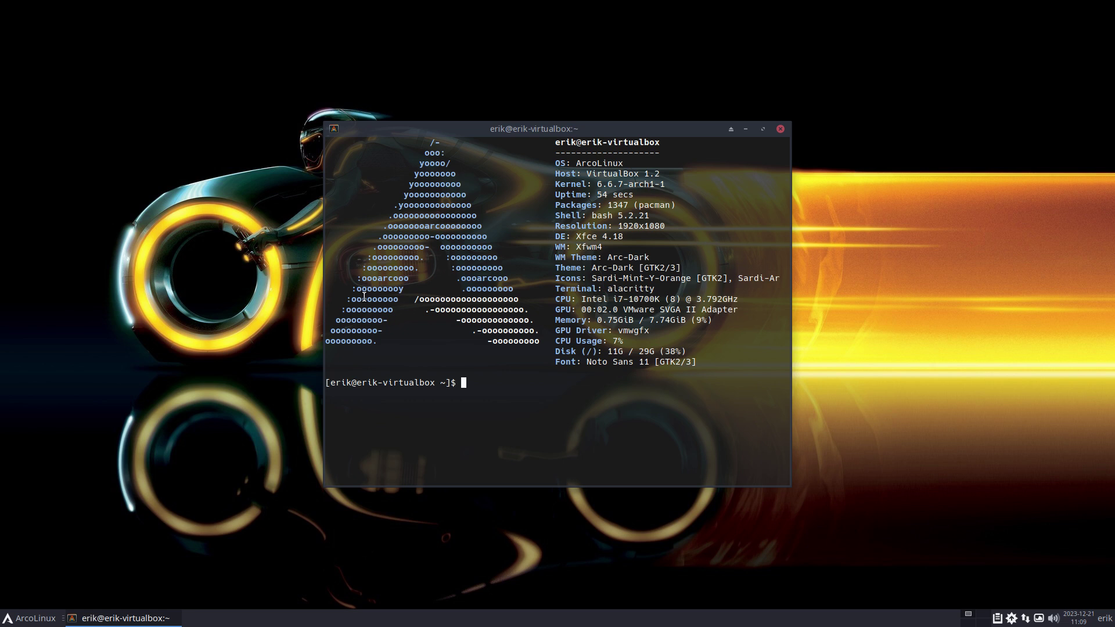
Read through the systemd-boot manual page with man systemd-boot, then quit it.
{"action": "type", "text": "man systemd-boot"}
{"action": "key", "text": "Return"}
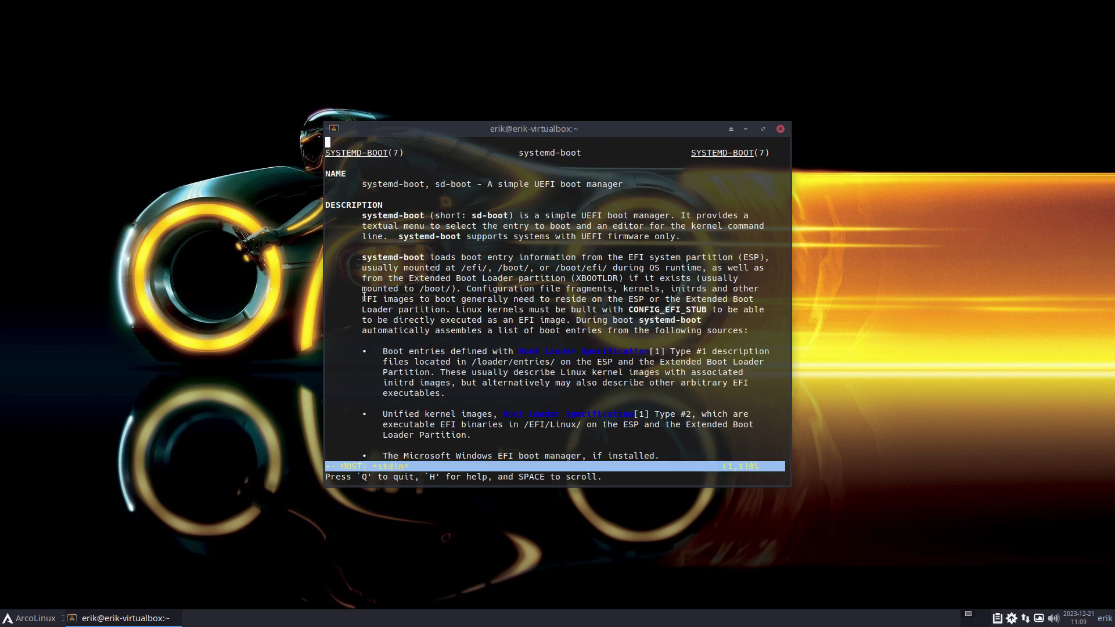
{"action": "scroll", "coordinate": [364, 297], "scroll_direction": "down", "scroll_amount": 20}
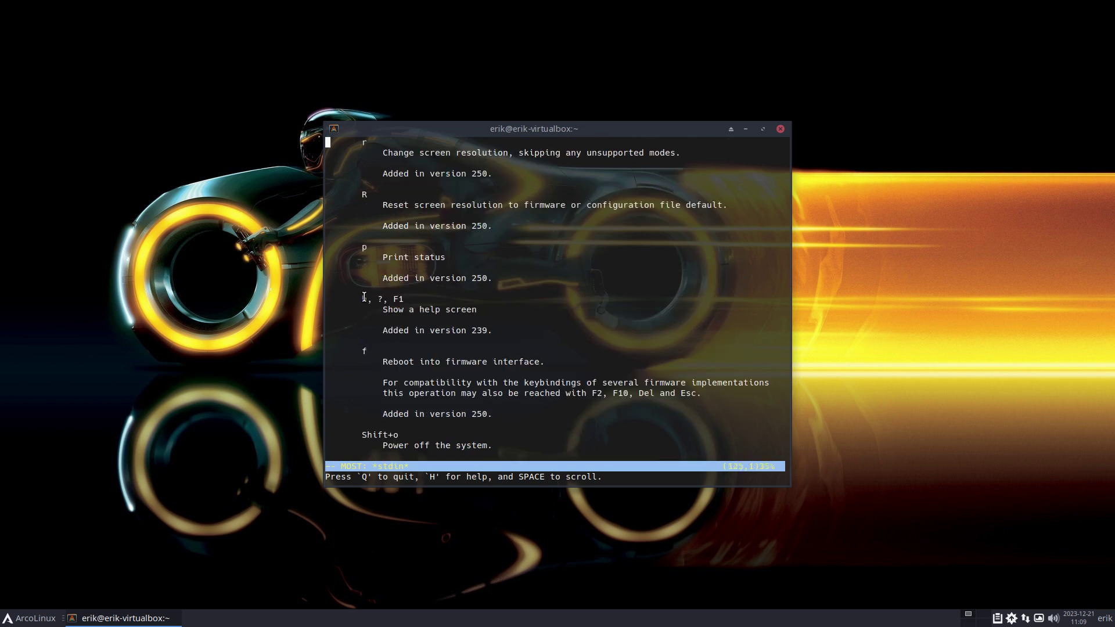
{"action": "key", "text": "q"}
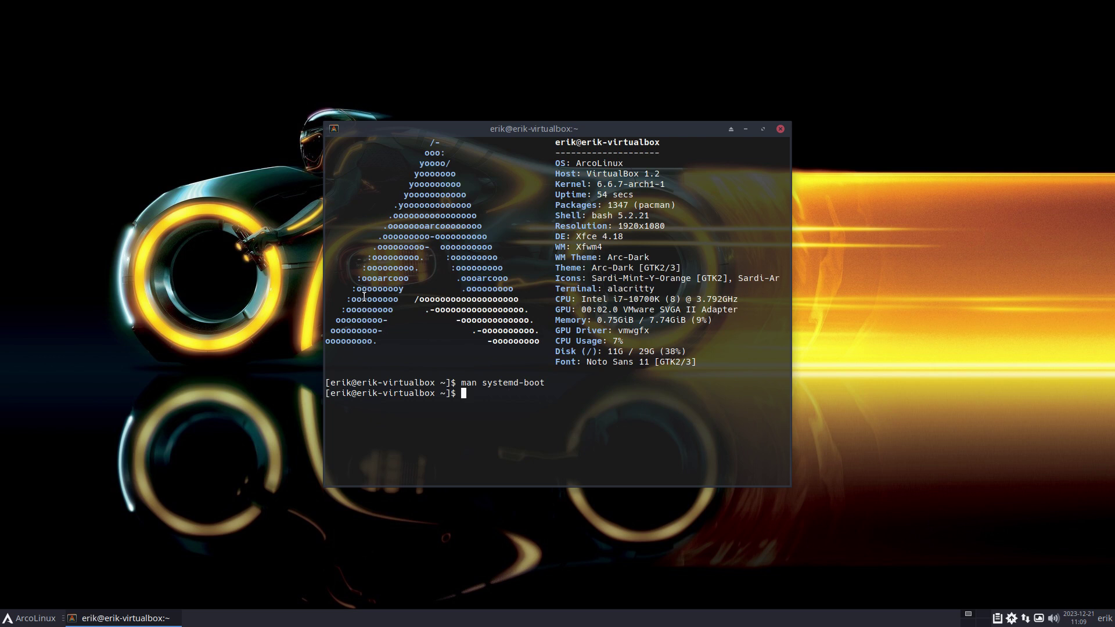
Open the bootctl manual page, scroll through it, and quit.
{"action": "type", "text": "man bootcl"}
{"action": "type", "text": "l"}
{"action": "key", "text": "Return"}
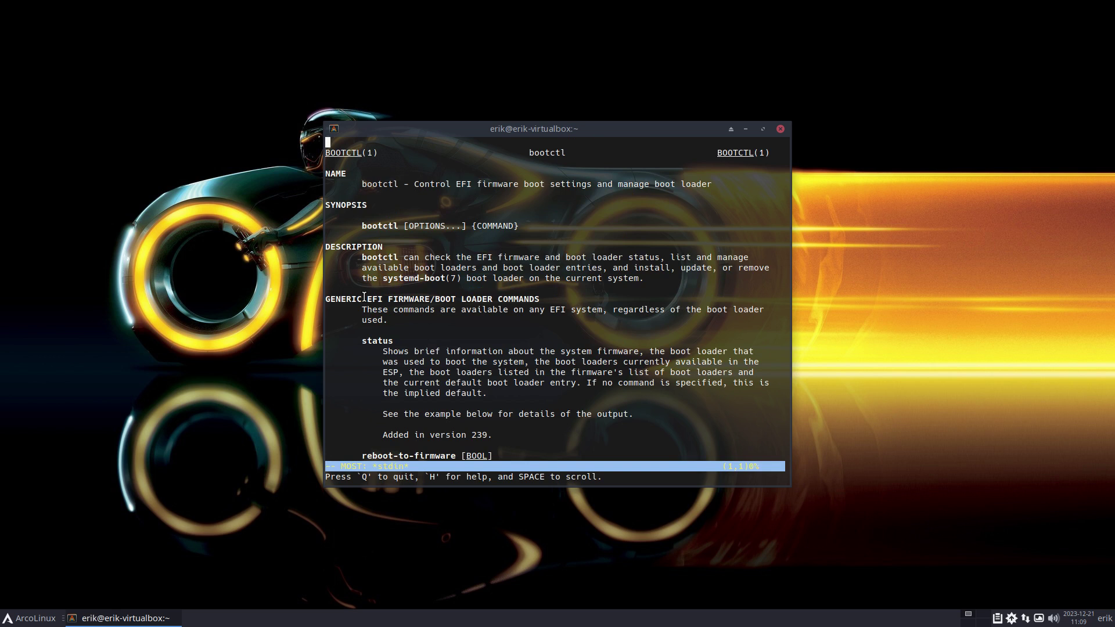
{"action": "scroll", "coordinate": [364, 297], "scroll_direction": "down", "scroll_amount": 20}
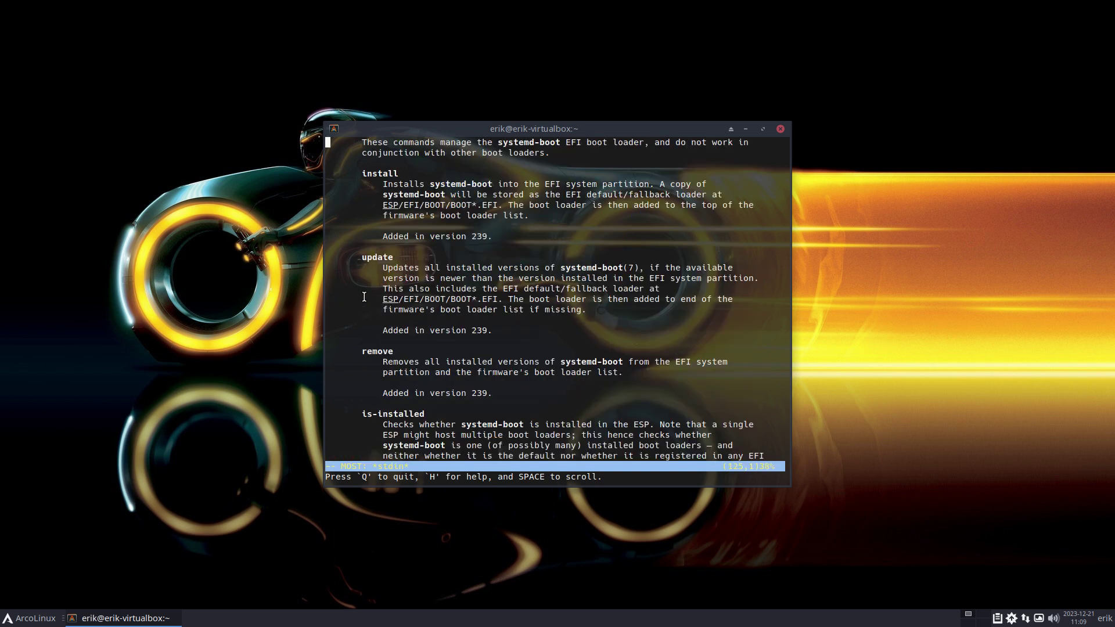
{"action": "key", "text": "q"}
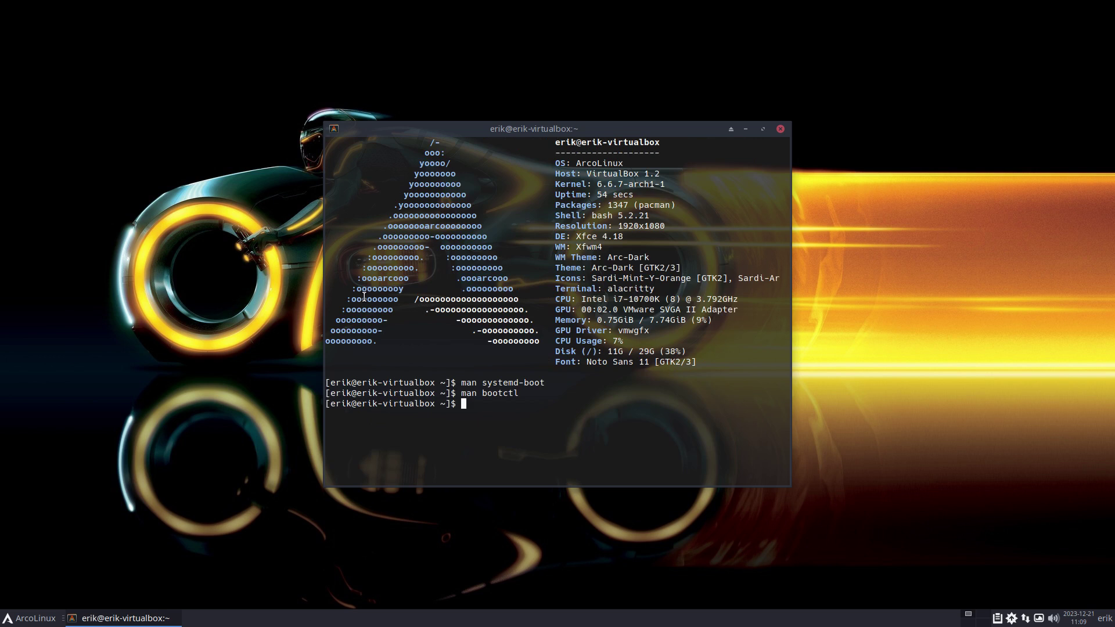
Run bootctl --help, then bootctl help, to print bootctl's command list.
{"action": "type", "text": "bootc"}
{"action": "key", "text": "Tab"}
{"action": "type", "text": "--help"}
{"action": "key", "text": "Return"}
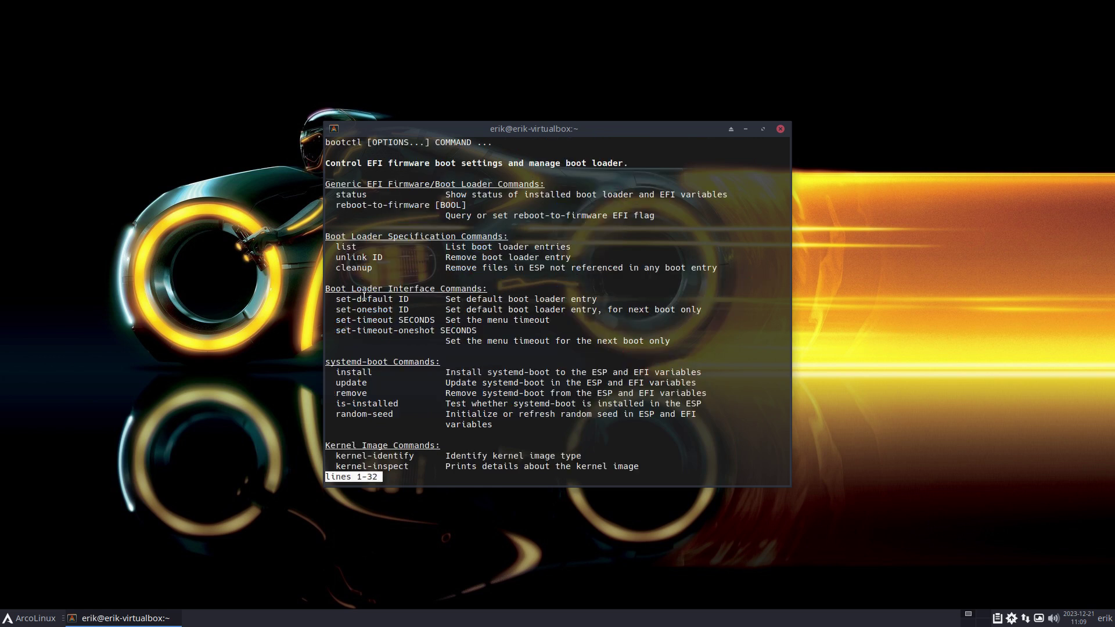
{"action": "key", "text": "q"}
{"action": "key", "text": "Up"}
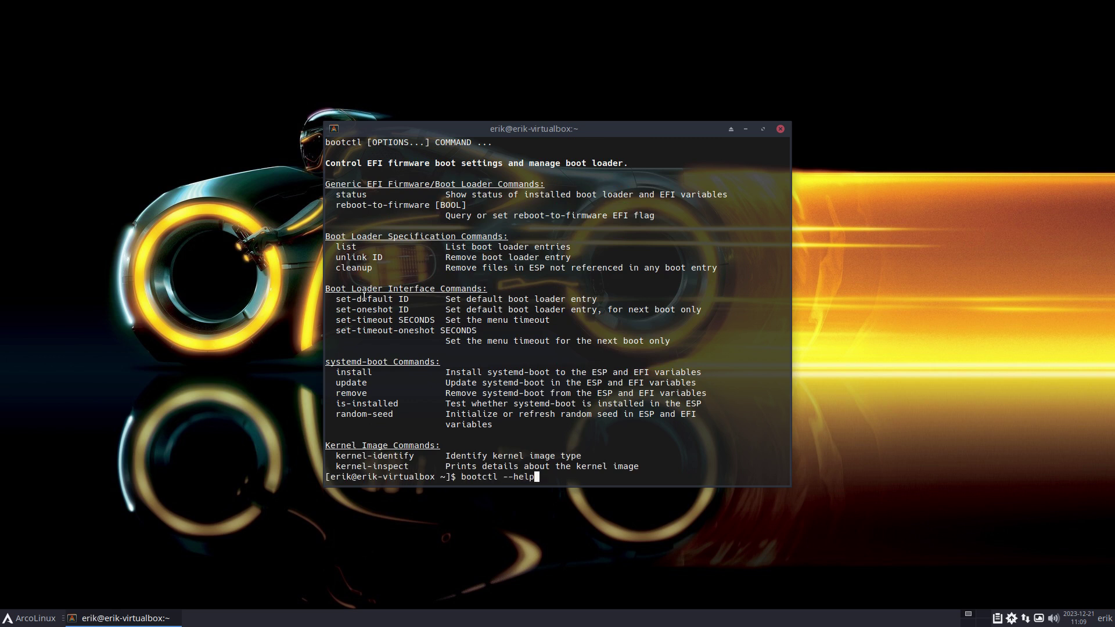
{"action": "key", "text": "BackSpace"}
{"action": "key", "text": "BackSpace"}
{"action": "key", "text": "BackSpace"}
{"action": "key", "text": "BackSpace"}
{"action": "type", "text": "help"}
{"action": "key", "text": "Return"}
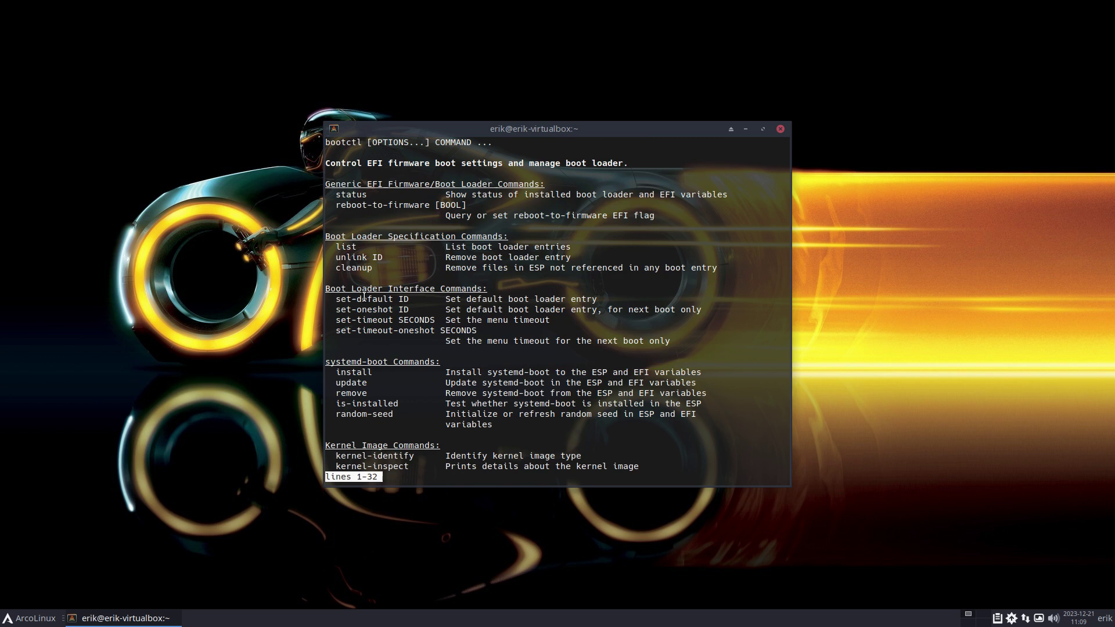
Browse in Thunar from File System into the /boot/efi/loader folder.
{"action": "key", "text": "q"}
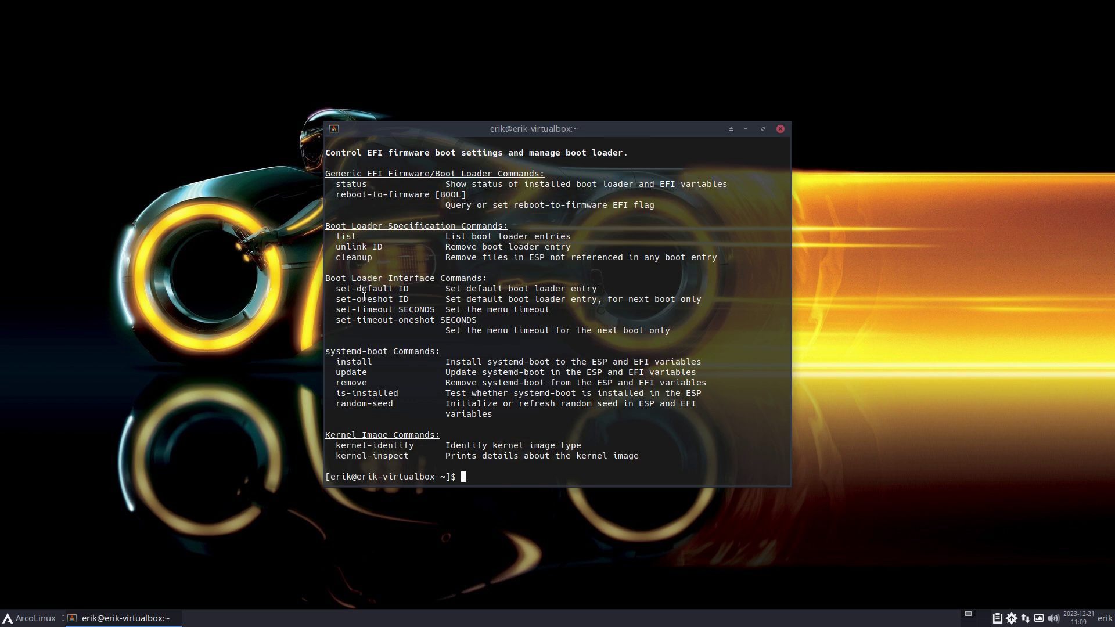
{"action": "type", "text": "ma"}
{"action": "key", "text": "super+shift+Return"}
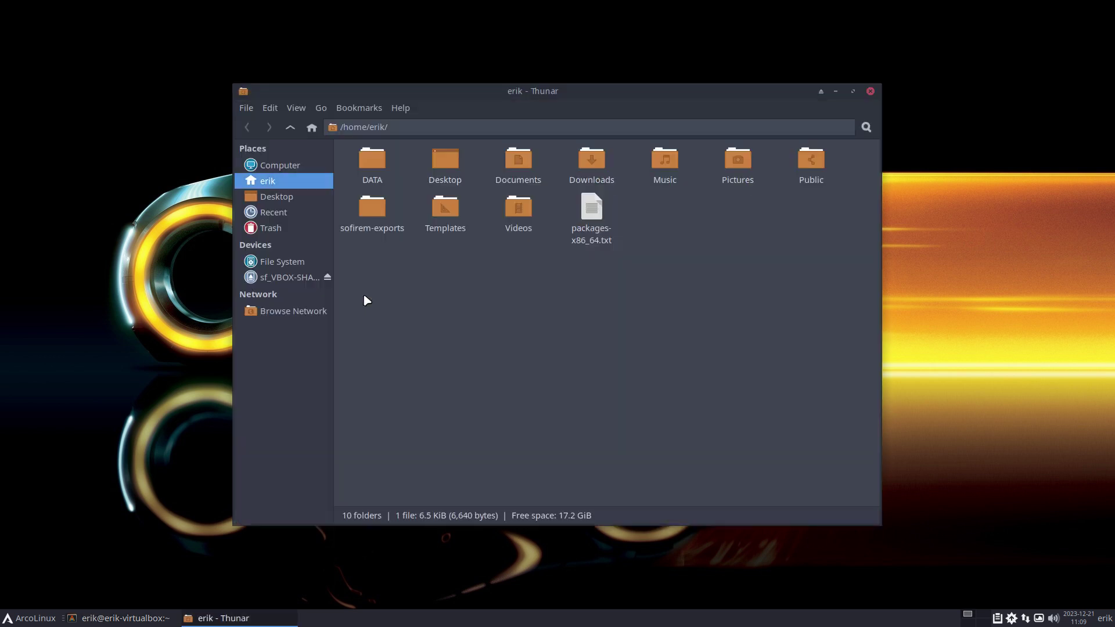
{"action": "left_click", "coordinate": [293, 267]}
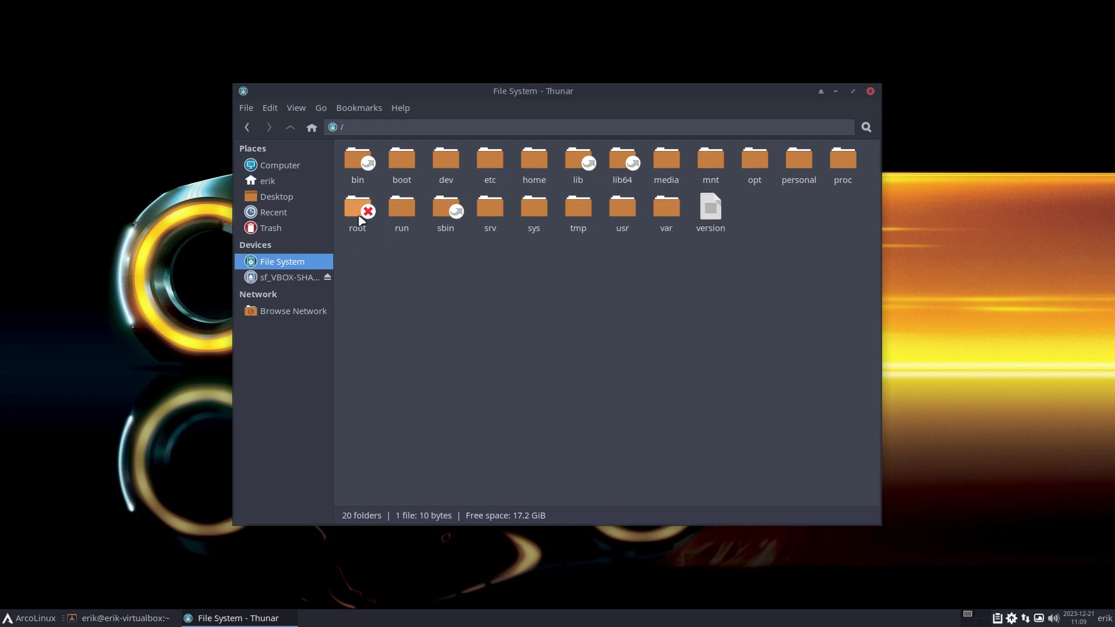
{"action": "left_click", "coordinate": [398, 162]}
{"action": "double_click", "coordinate": [399, 163]}
{"action": "double_click", "coordinate": [371, 167]}
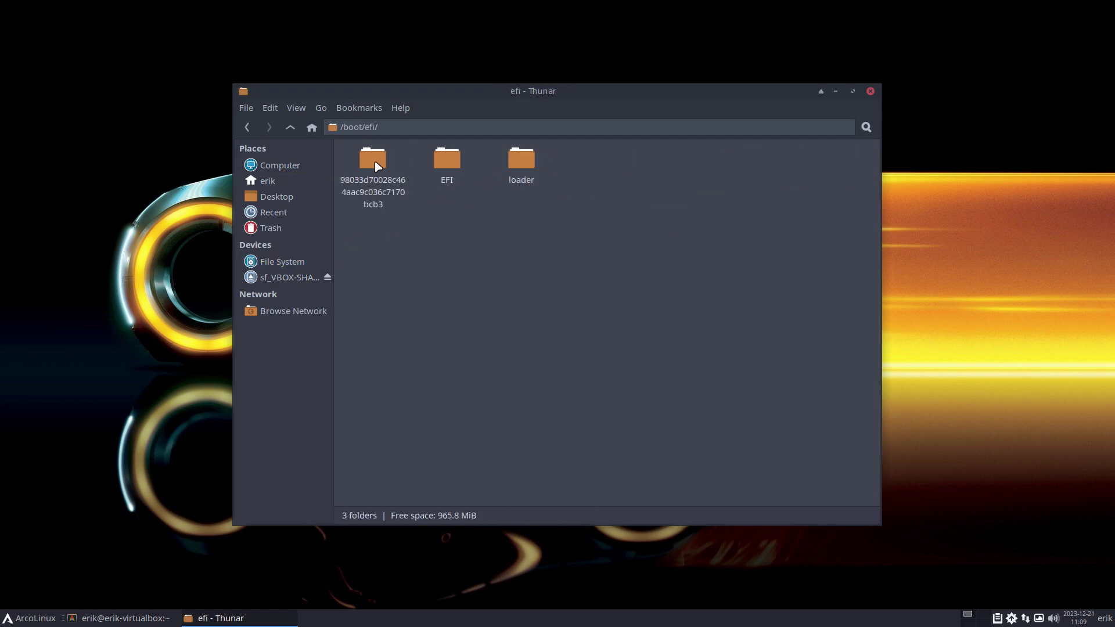
{"action": "double_click", "coordinate": [504, 165]}
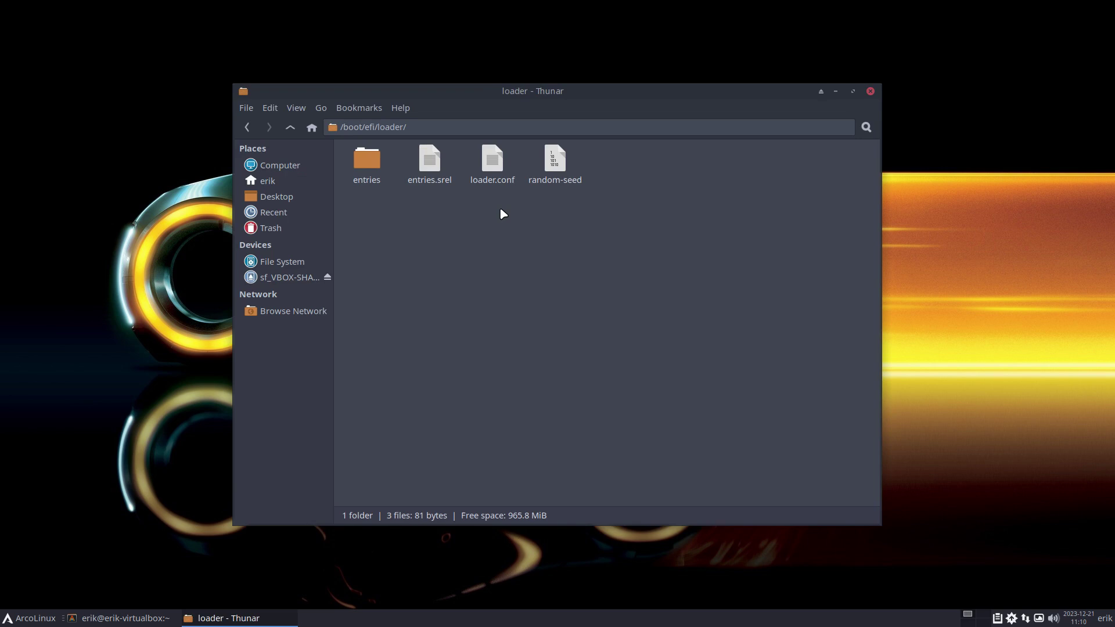
View loader.conf in Sublime Text, then close the editor.
{"action": "left_click", "coordinate": [497, 167]}
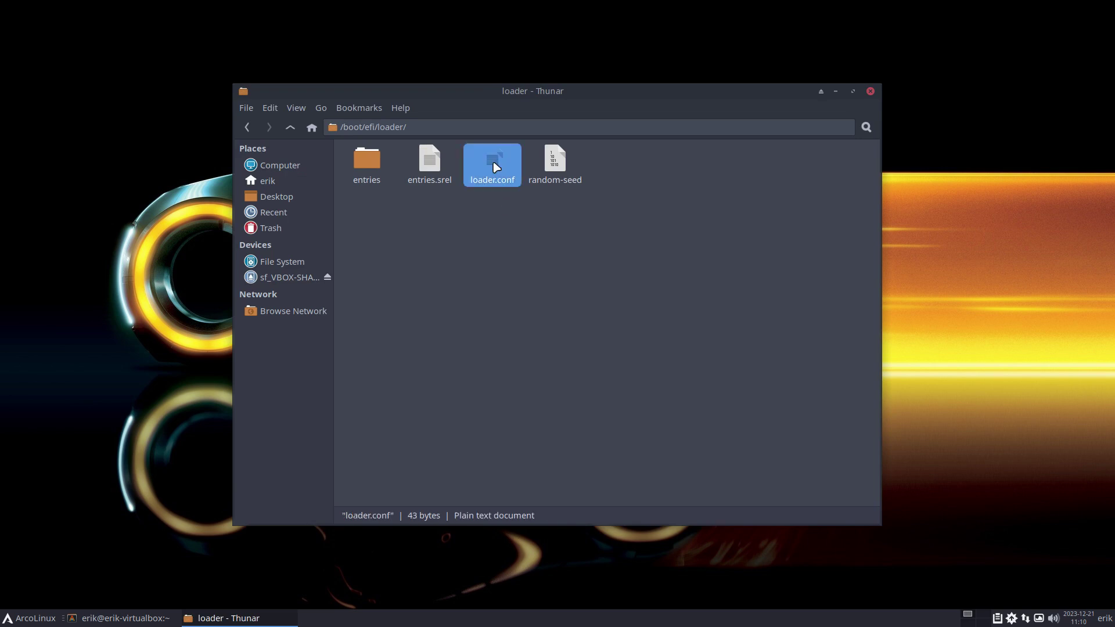
{"action": "double_click", "coordinate": [496, 168]}
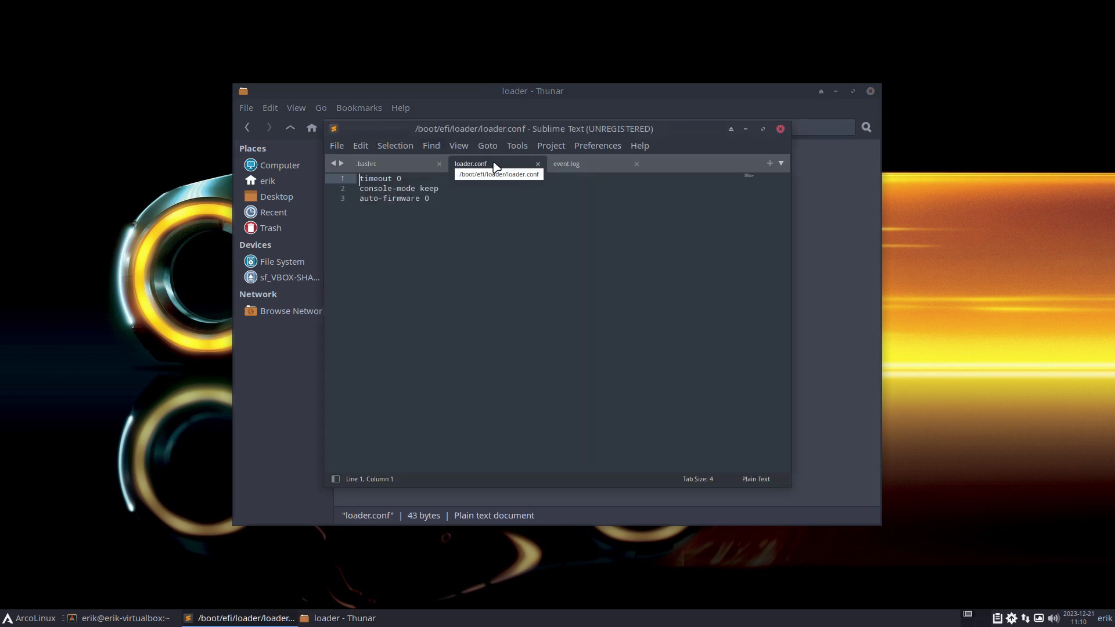
{"action": "left_click", "coordinate": [780, 128]}
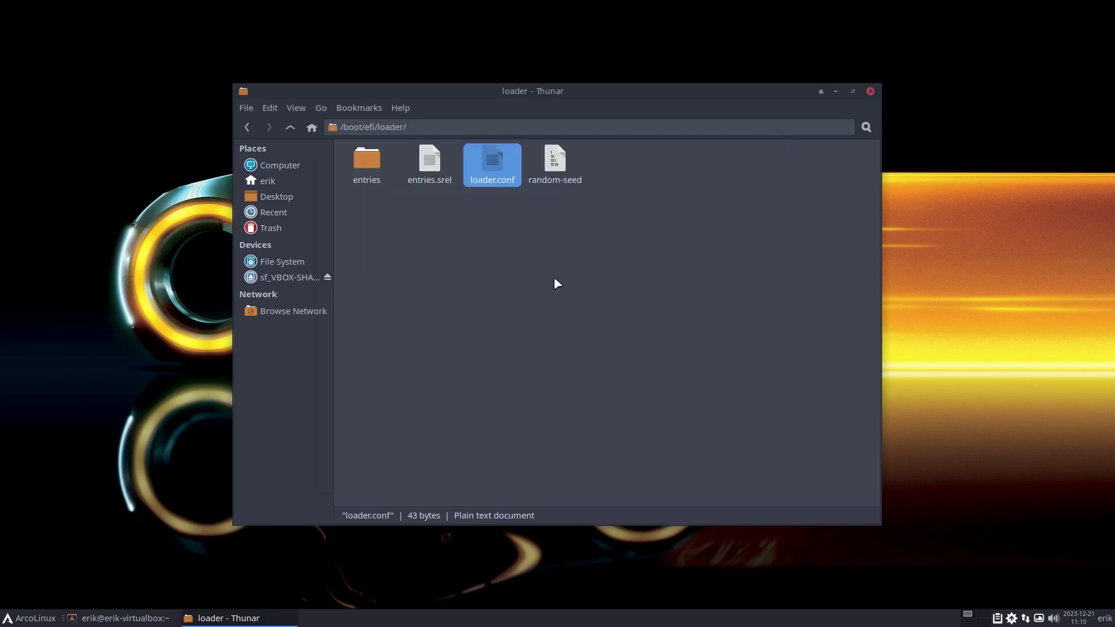
Run the boot alias in the terminal to confirm systemd-boot 255.1-1-arch.
{"action": "left_click", "coordinate": [133, 617]}
{"action": "key", "text": "BackSpace"}
{"action": "key", "text": "BackSpace"}
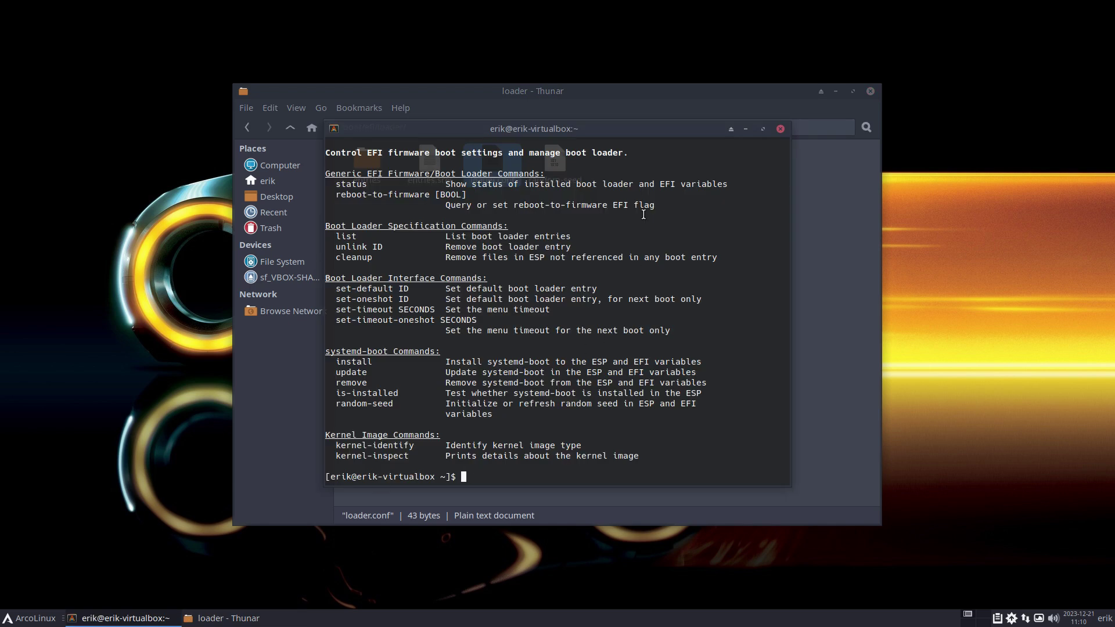
{"action": "type", "text": "boot"}
{"action": "key", "text": "Return"}
{"action": "key", "text": "Return"}
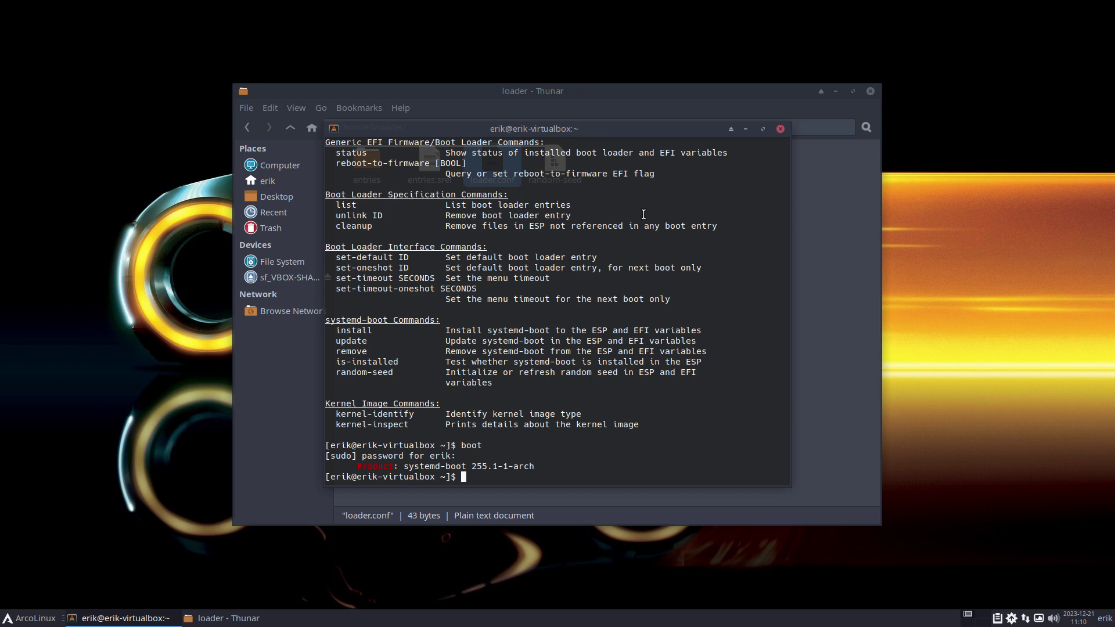
Run the kernel and kernels aliases to show kernel 6.6.7-arch1-1.
{"action": "type", "text": "kernel"}
{"action": "key", "text": "Return"}
{"action": "type", "text": "kernels"}
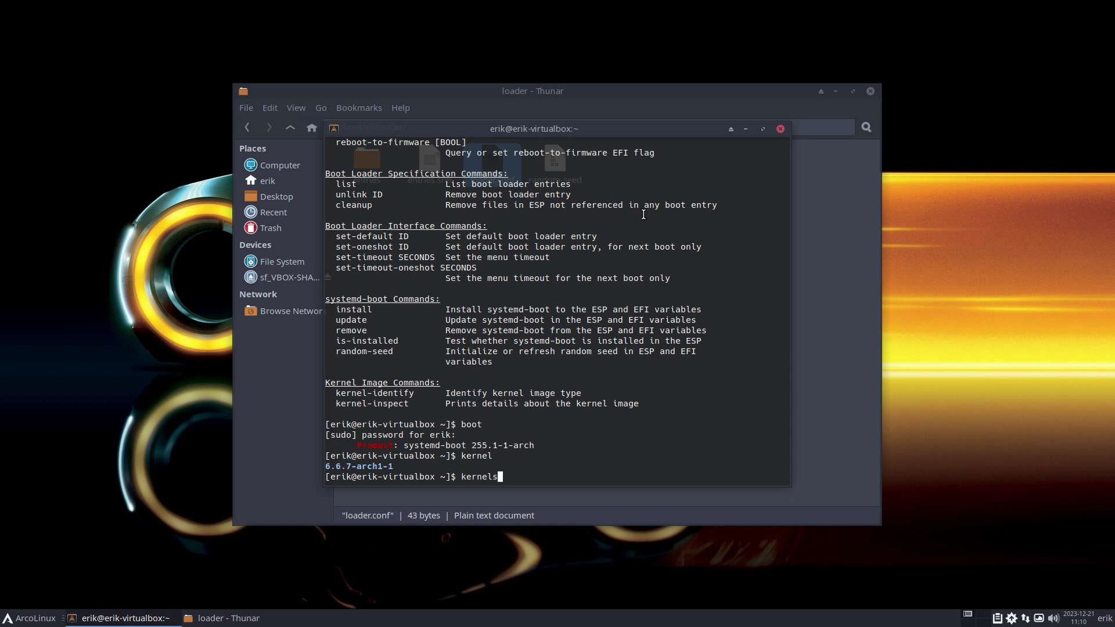
{"action": "key", "text": "Return"}
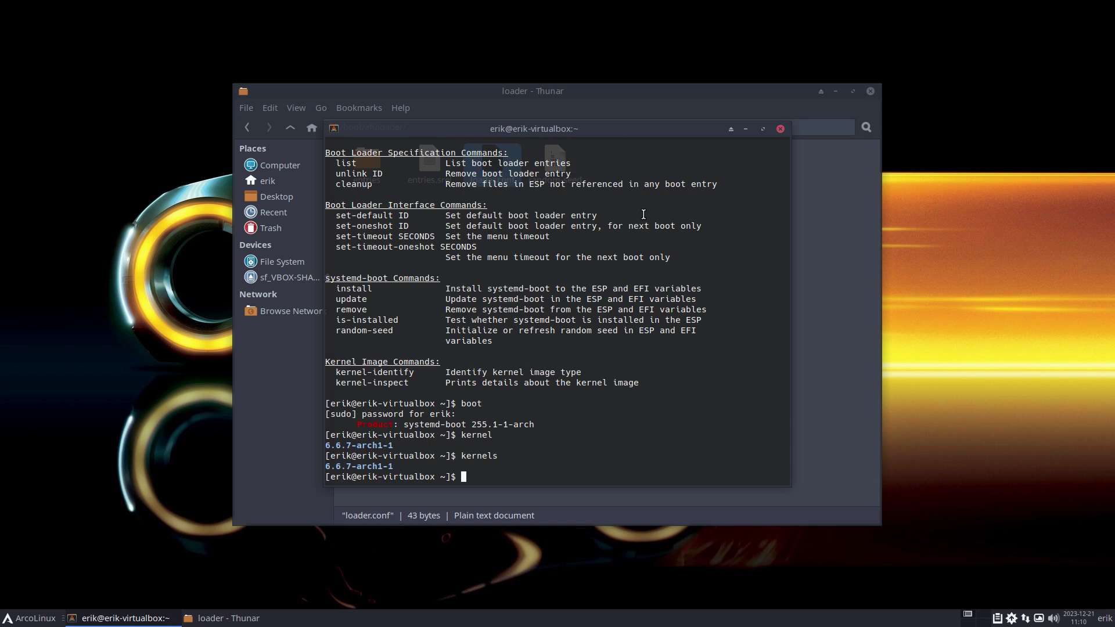
Start typing a new alias, changing 'togrub' to a boot variant.
{"action": "type", "text": "togrub"}
{"action": "key", "text": "BackSpace"}
{"action": "key", "text": "BackSpace"}
{"action": "key", "text": "BackSpace"}
{"action": "key", "text": "BackSpace"}
{"action": "type", "text": "boot"}
Open the ArchWiki systemd-boot page and scroll back up it.
{"action": "key", "text": "Return"}
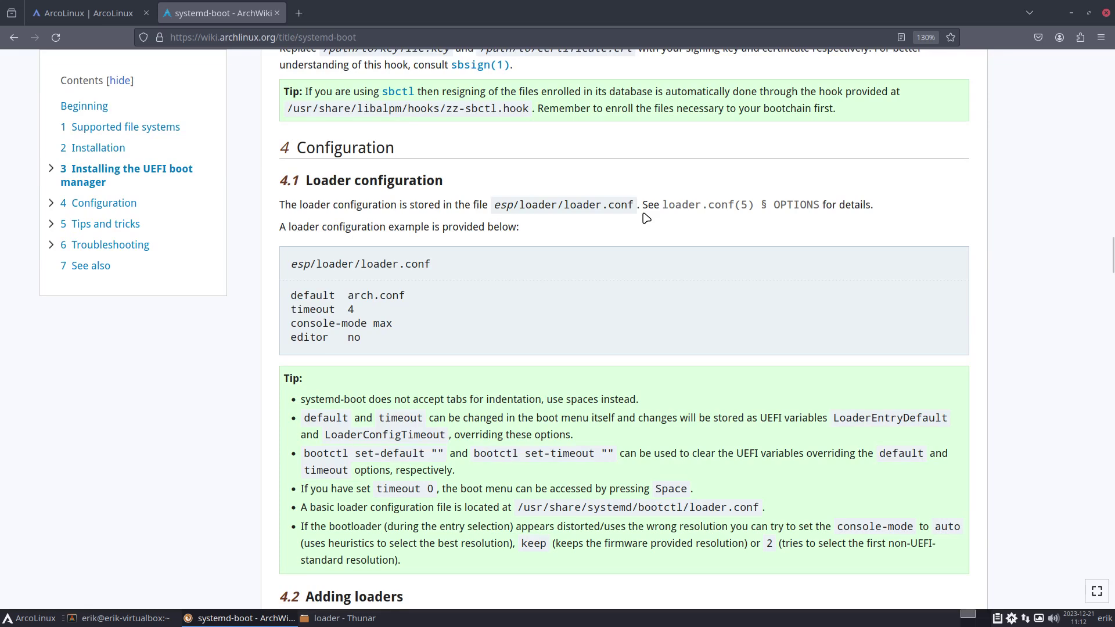
{"action": "scroll", "coordinate": [612, 210], "scroll_direction": "up", "scroll_amount": 10}
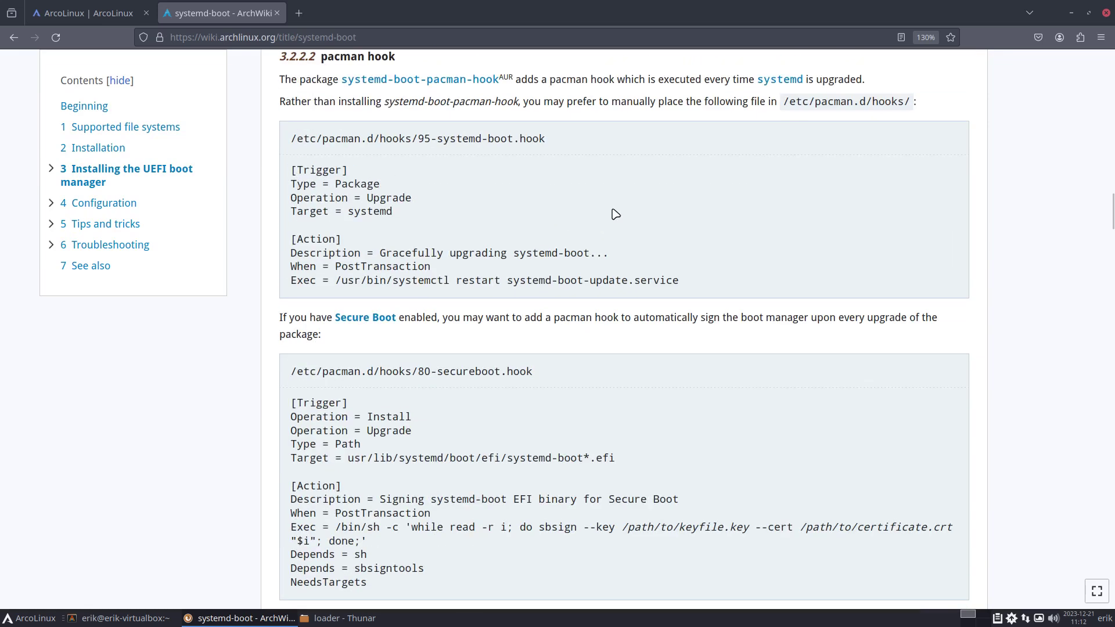
{"action": "scroll", "coordinate": [616, 214], "scroll_direction": "up", "scroll_amount": 15}
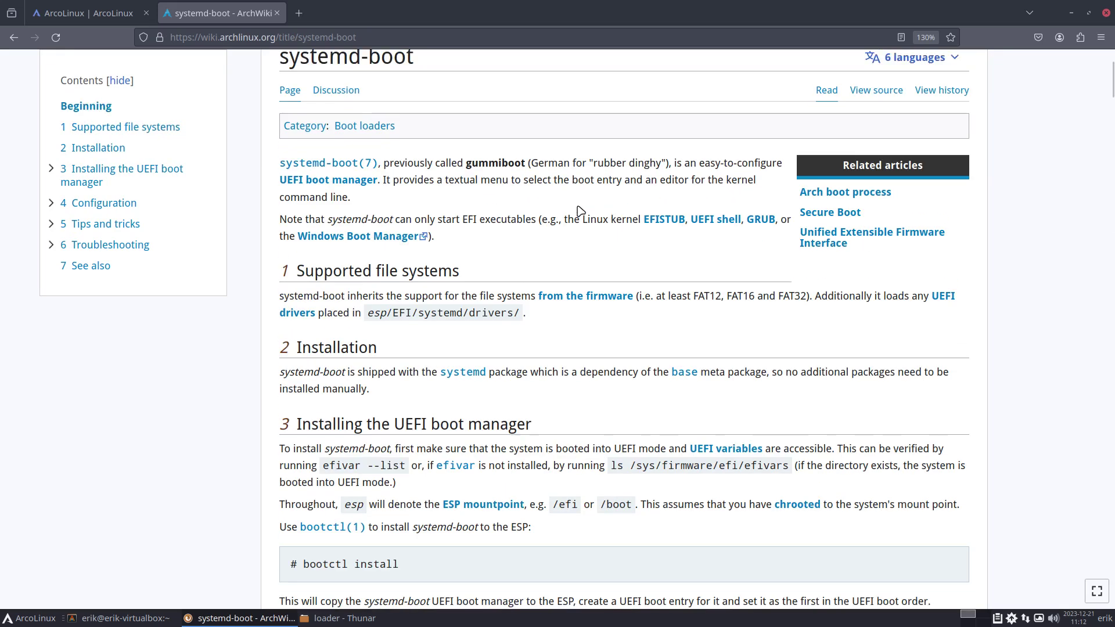
Switch to the ArcoLinux site tab and scroll the YouTube channel down to its recent videos.
{"action": "left_click", "coordinate": [95, 8]}
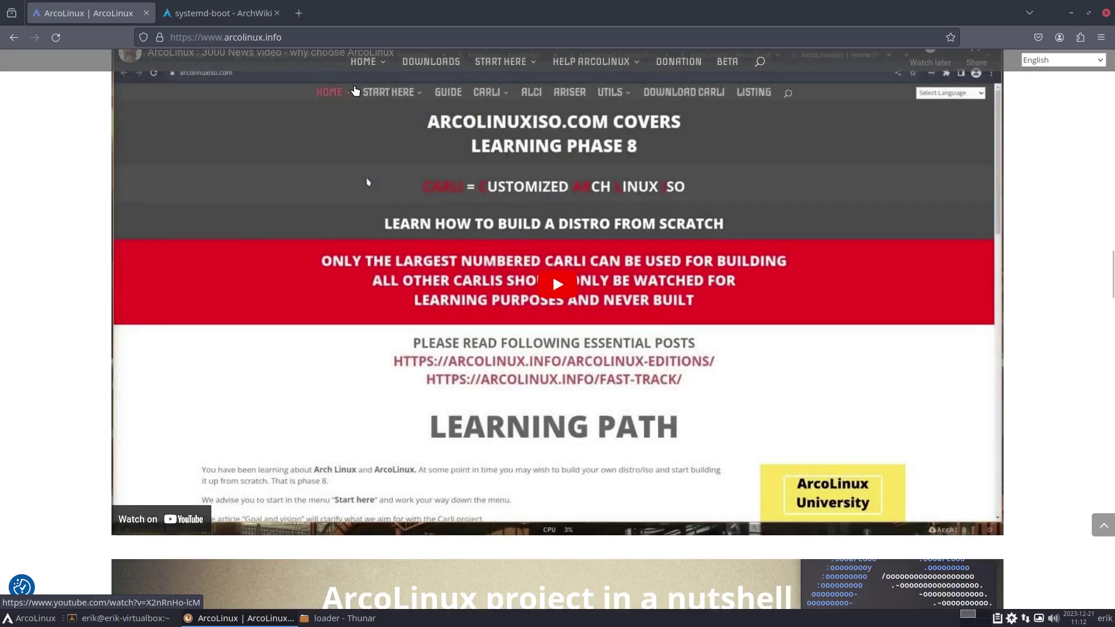
{"action": "mouse_move", "coordinate": [381, 64]}
{"action": "scroll", "coordinate": [543, 384], "scroll_direction": "down", "scroll_amount": 10}
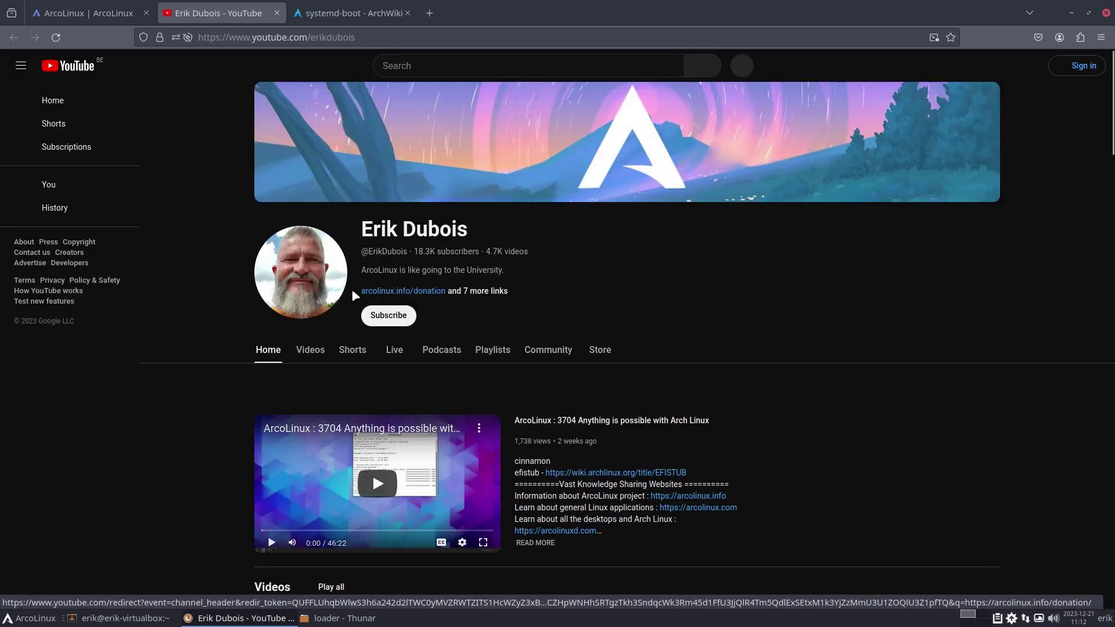
{"action": "scroll", "coordinate": [488, 413], "scroll_direction": "down", "scroll_amount": 4}
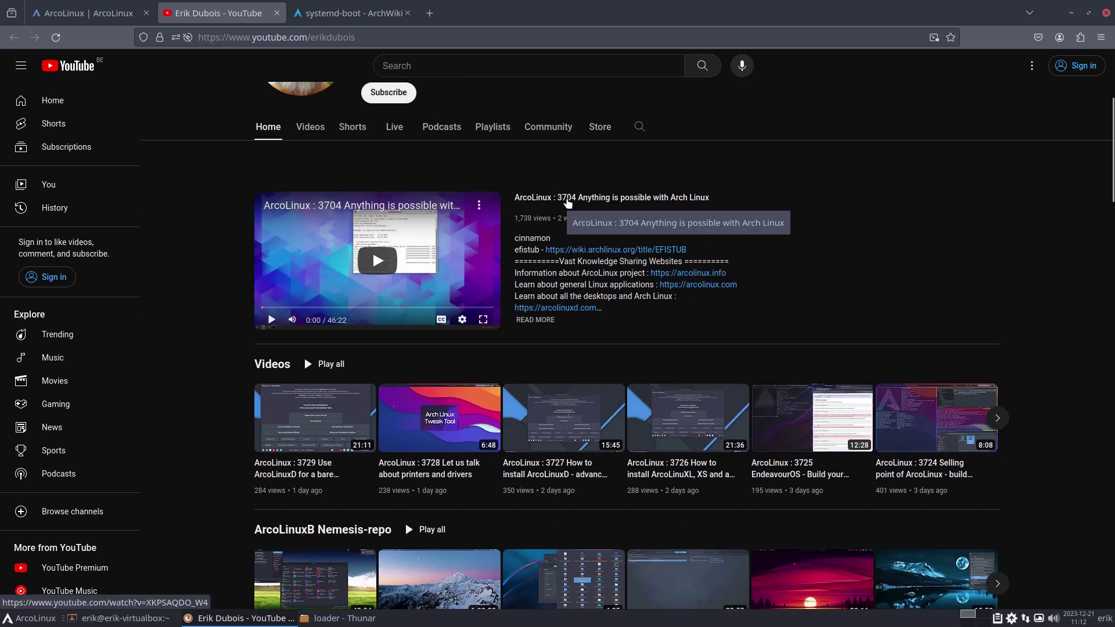
Return to the systemd-boot article and scroll down to 4.1 Loader configuration.
{"action": "left_click", "coordinate": [363, 15]}
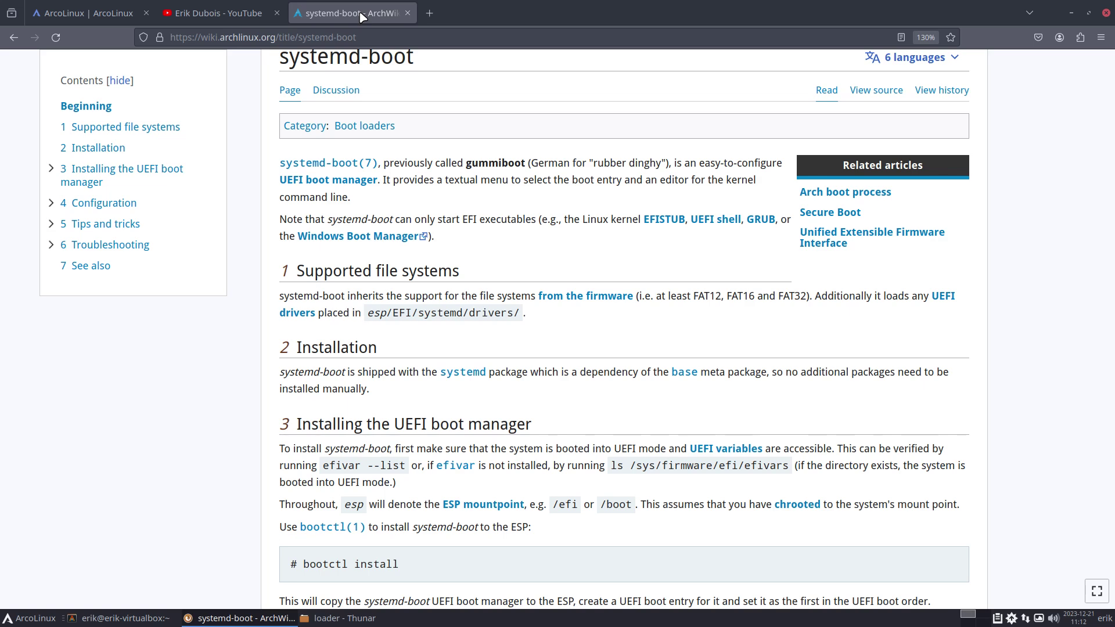
{"action": "scroll", "coordinate": [498, 217], "scroll_direction": "down", "scroll_amount": 8}
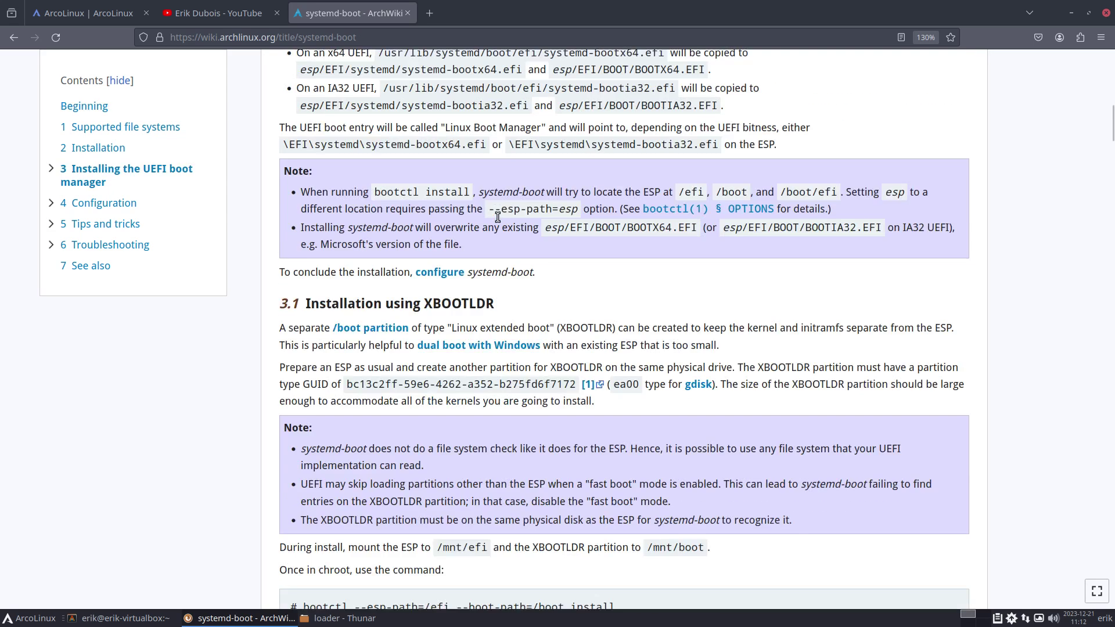
{"action": "scroll", "coordinate": [498, 217], "scroll_direction": "down", "scroll_amount": 3}
{"action": "scroll", "coordinate": [500, 220], "scroll_direction": "down", "scroll_amount": 6}
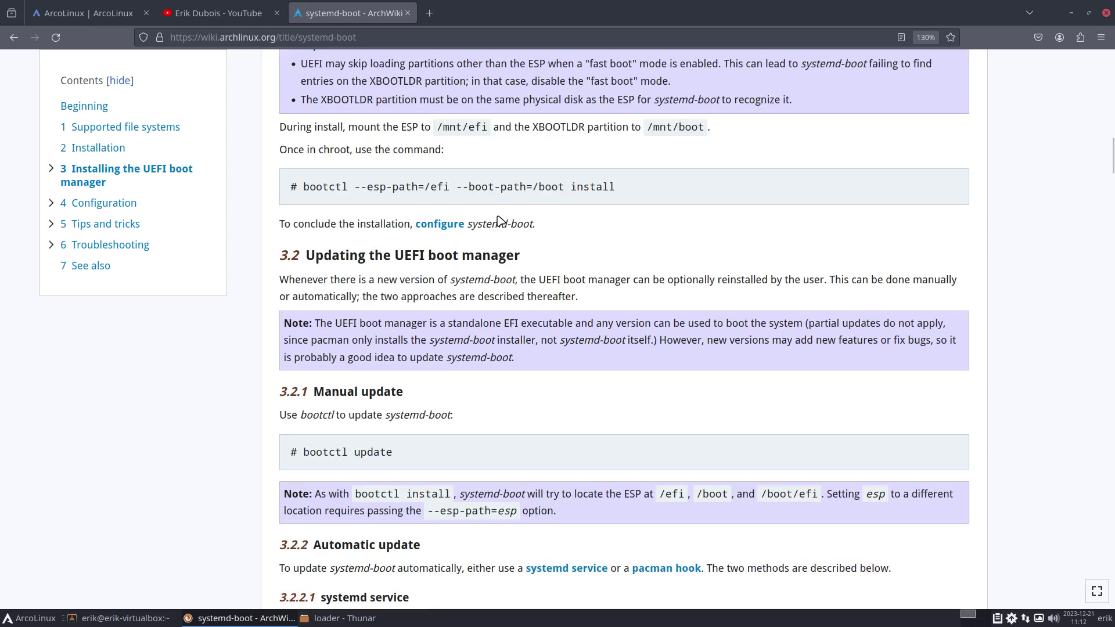
{"action": "scroll", "coordinate": [500, 220], "scroll_direction": "down", "scroll_amount": 5}
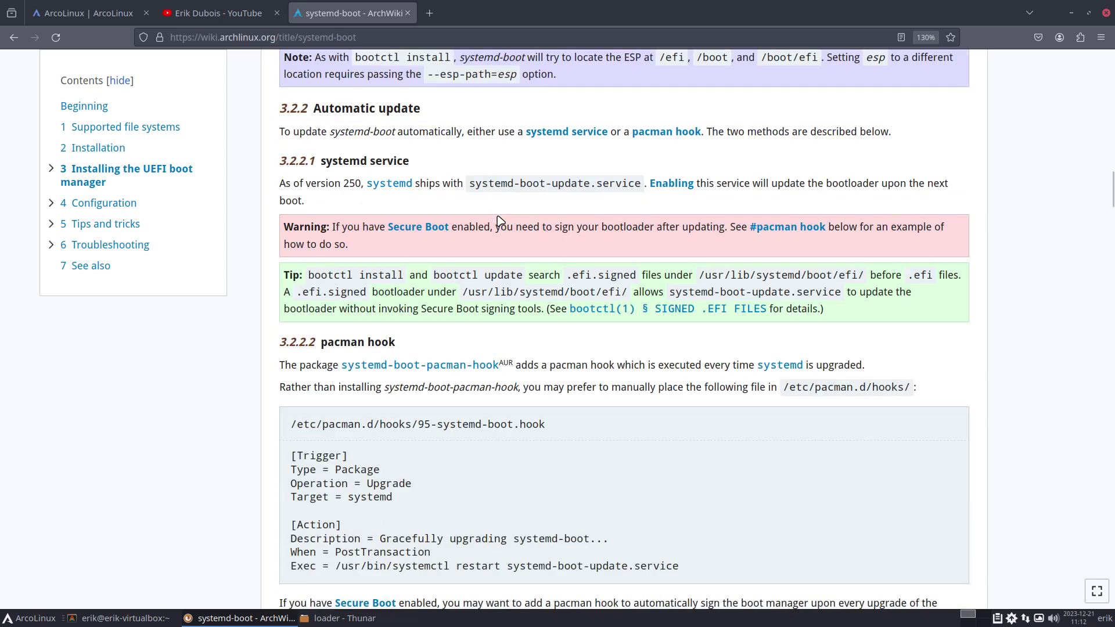
{"action": "scroll", "coordinate": [499, 220], "scroll_direction": "down", "scroll_amount": 5}
{"action": "scroll", "coordinate": [500, 221], "scroll_direction": "down", "scroll_amount": 3}
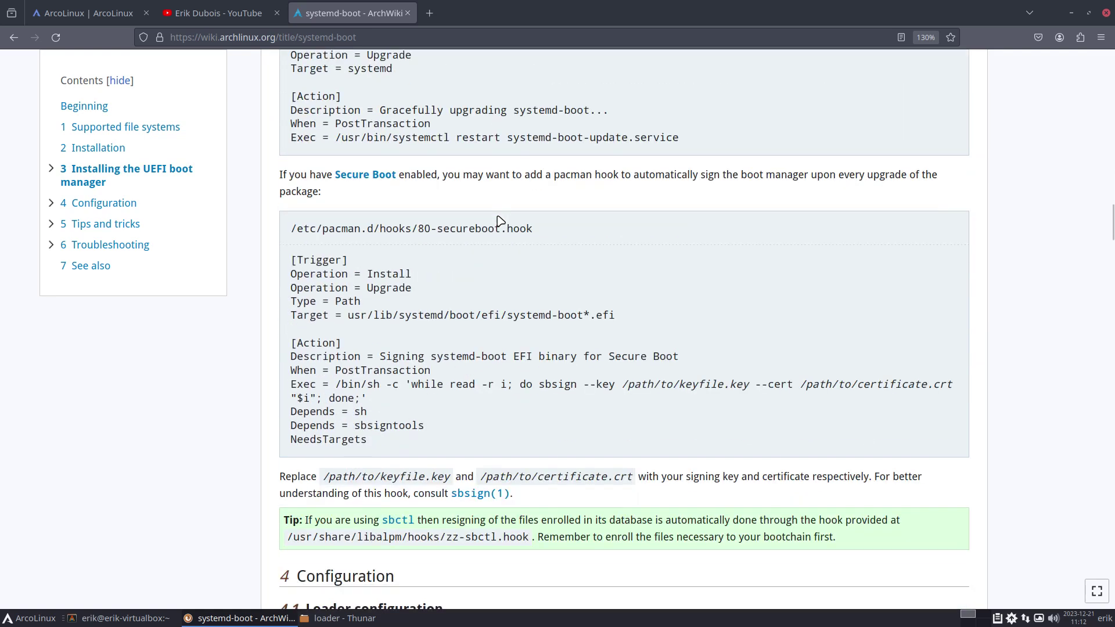
{"action": "scroll", "coordinate": [499, 221], "scroll_direction": "down", "scroll_amount": 8}
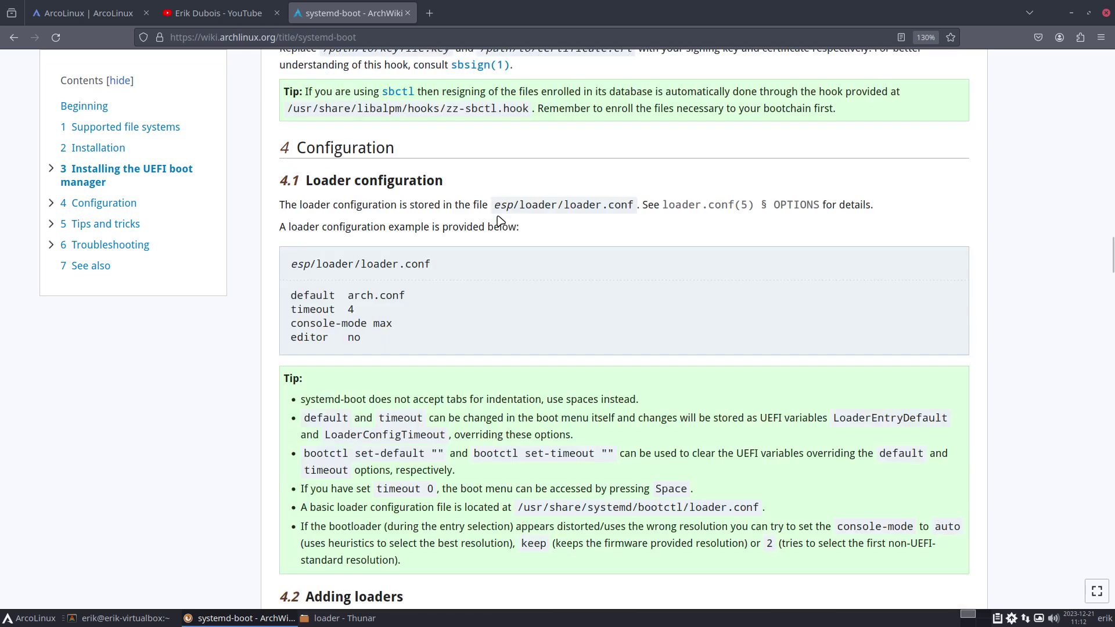
{"action": "scroll", "coordinate": [499, 221], "scroll_direction": "down", "scroll_amount": 3}
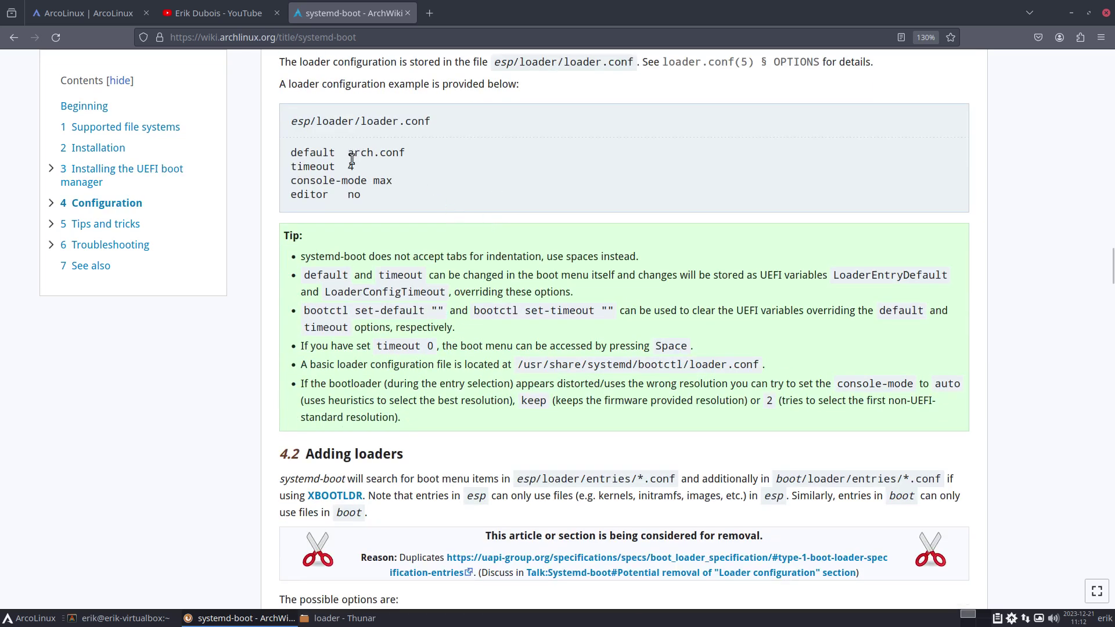
Highlight the console-mode example line, then continue to 4.2 Adding loaders.
{"action": "left_click_drag", "start_coordinate": [317, 180], "coordinate": [400, 183]}
{"action": "left_click", "coordinate": [401, 184]}
{"action": "scroll", "coordinate": [442, 199], "scroll_direction": "down", "scroll_amount": 3}
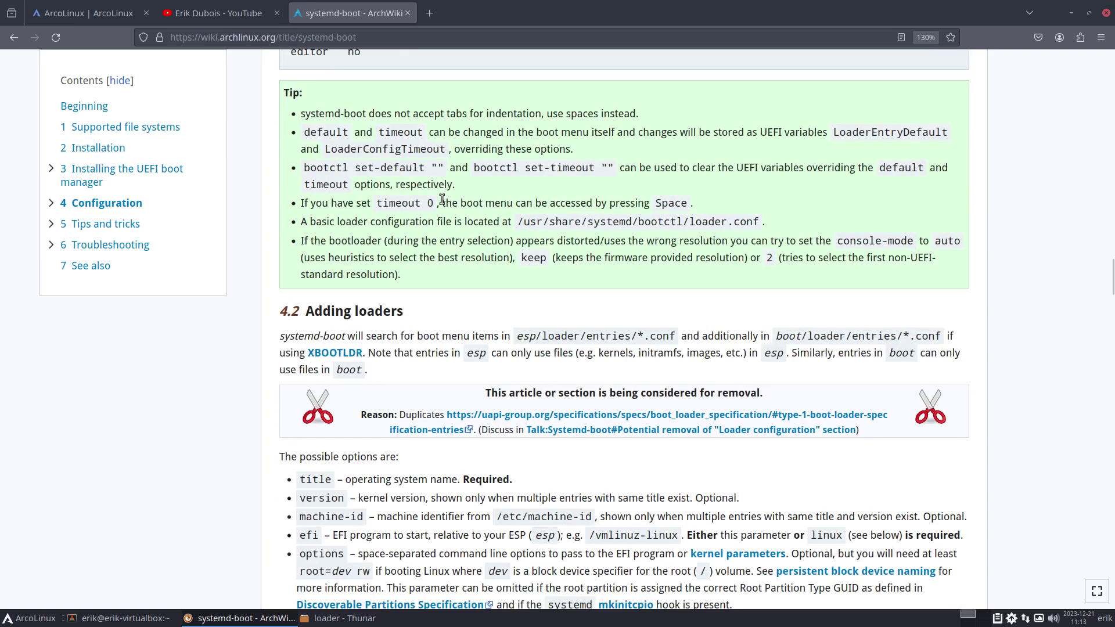
{"action": "scroll", "coordinate": [442, 199], "scroll_direction": "down", "scroll_amount": 6}
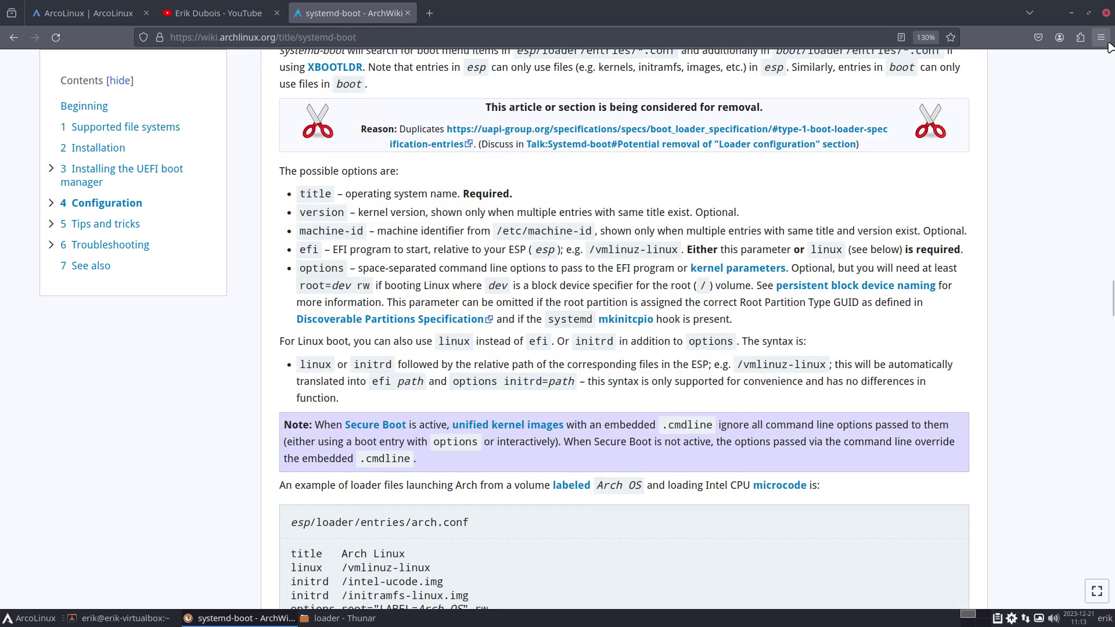
Minimize Firefox, toggle the VM's full-screen view, and close the terminal.
{"action": "left_click", "coordinate": [1073, 14]}
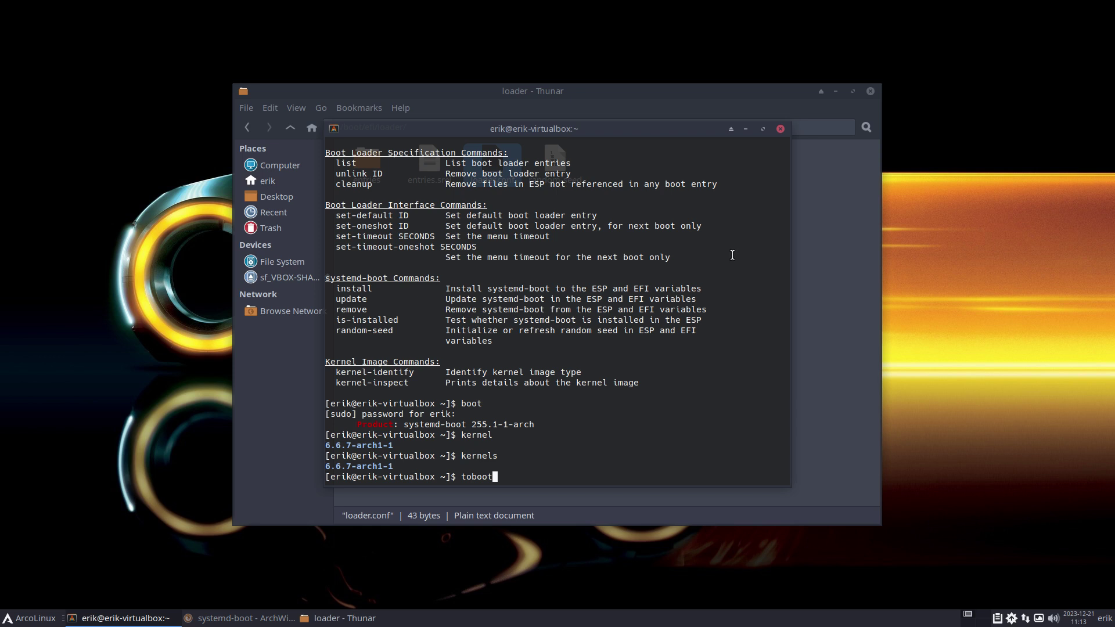
{"action": "key", "text": "Control_R+f"}
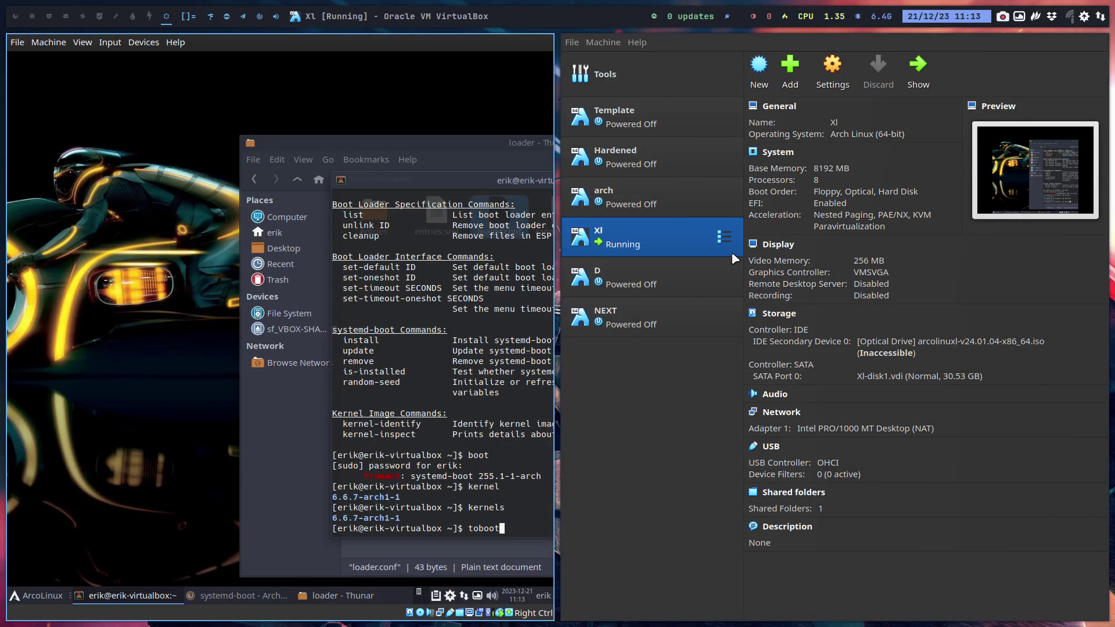
{"action": "key", "text": "Control_R+f"}
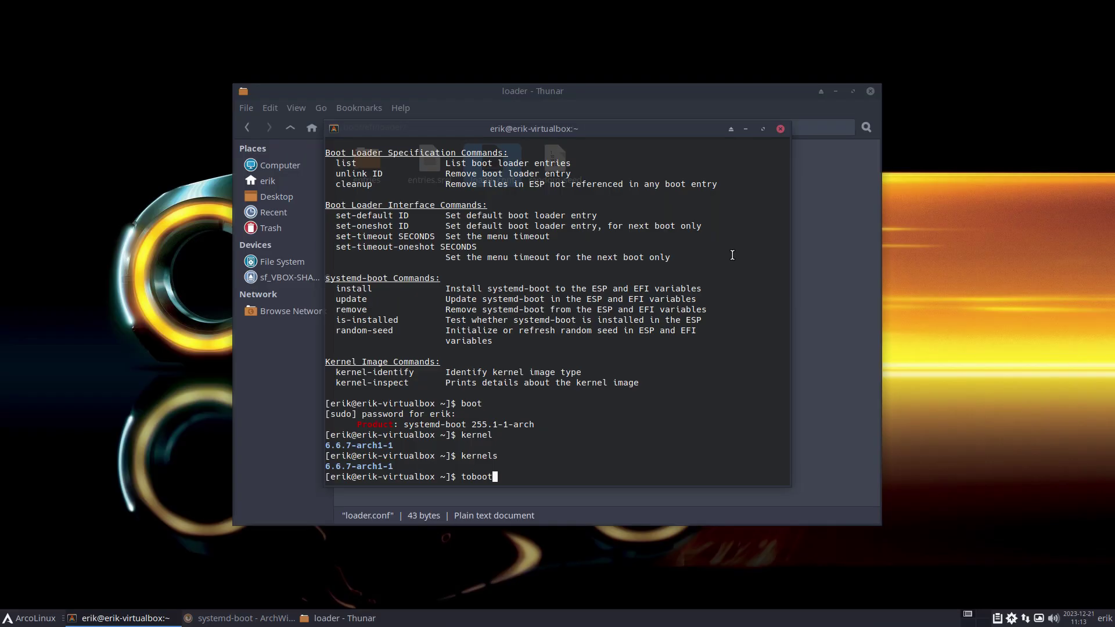
{"action": "left_click", "coordinate": [780, 128]}
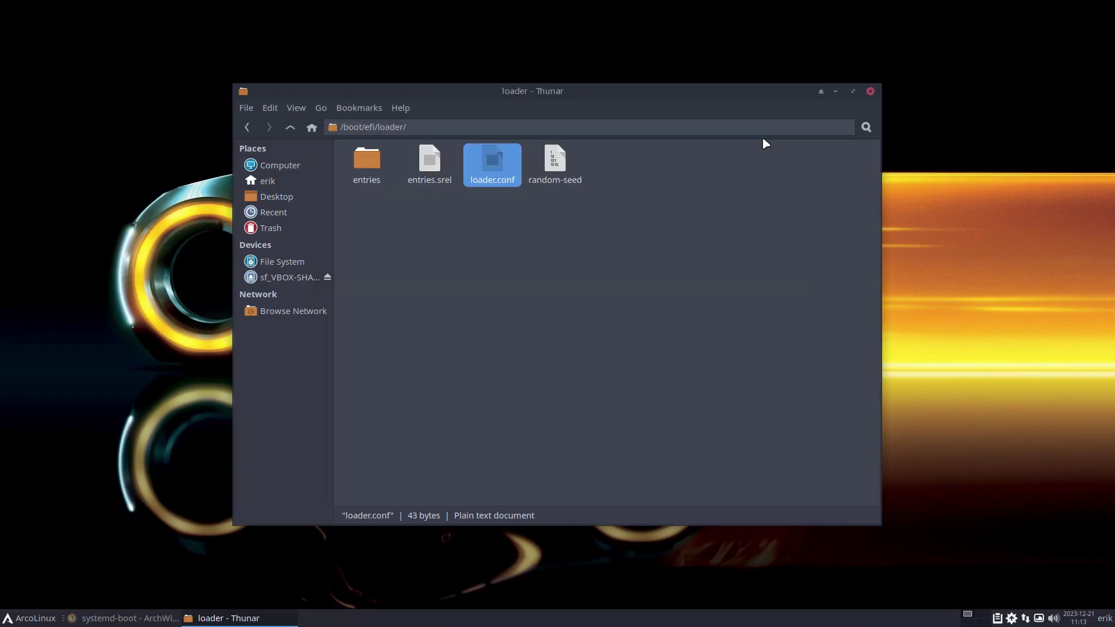
Delete the auto-firmware 0 line from loader.conf and save it with the admin password.
{"action": "double_click", "coordinate": [498, 180]}
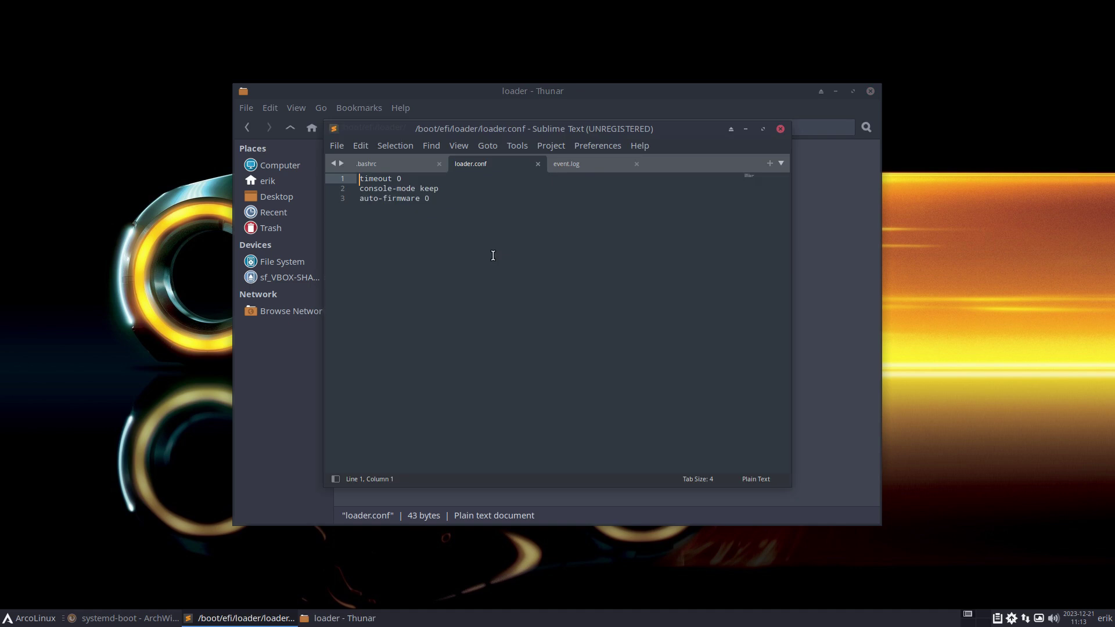
{"action": "left_click_drag", "start_coordinate": [430, 199], "coordinate": [360, 199]}
{"action": "key", "text": "BackSpace"}
{"action": "key", "text": "BackSpace"}
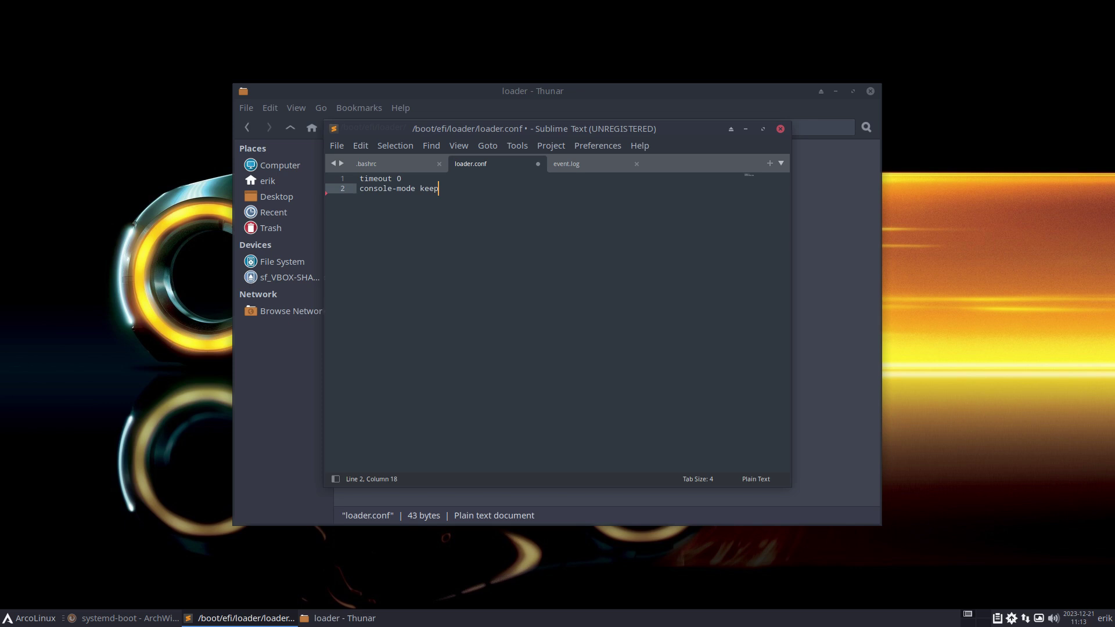
{"action": "key", "text": "ctrl+s"}
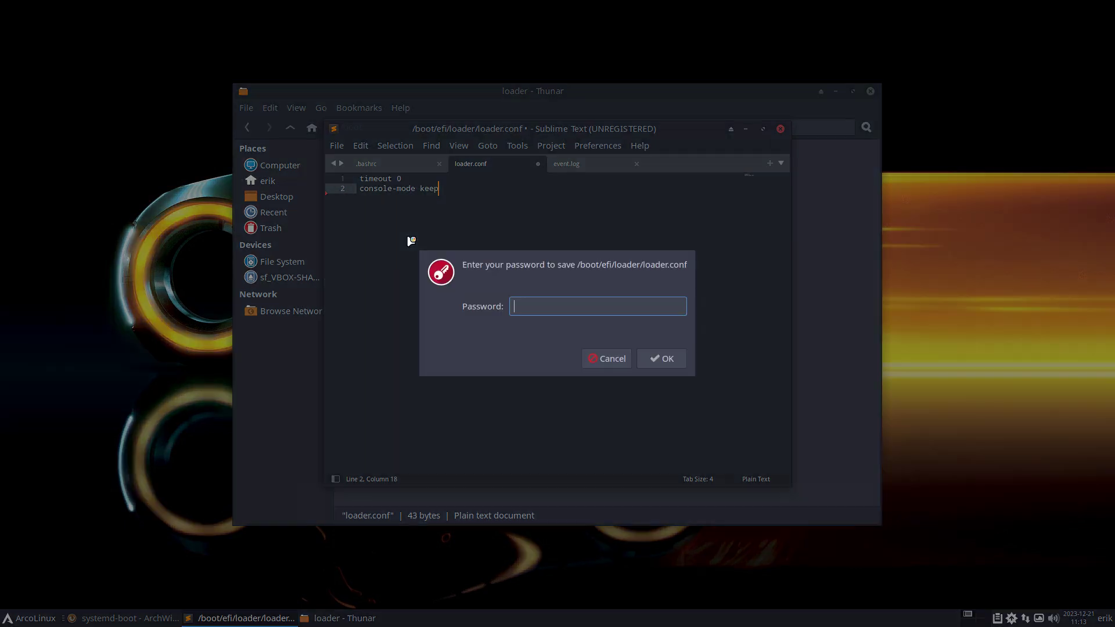
{"action": "type", "text": "test"}
{"action": "key", "text": "Return"}
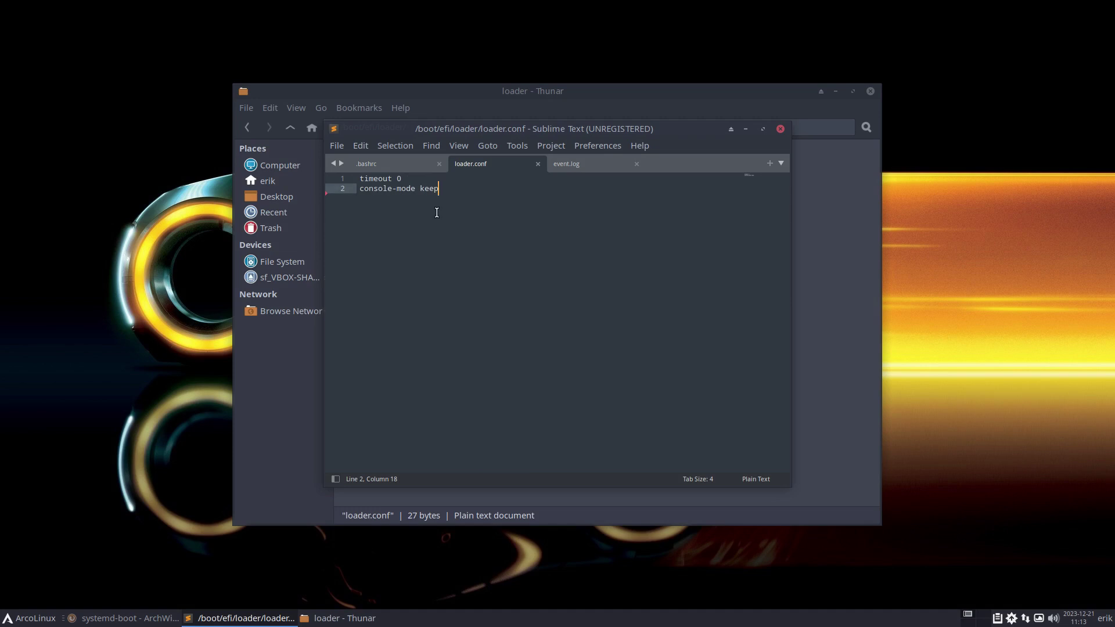
{"action": "key", "text": "ctrl+alt+t"}
Open loader.conf in nano with the nloader alias and authenticate with sudo.
{"action": "type", "text": "nloade"}
{"action": "type", "text": "r"}
{"action": "key", "text": "Return"}
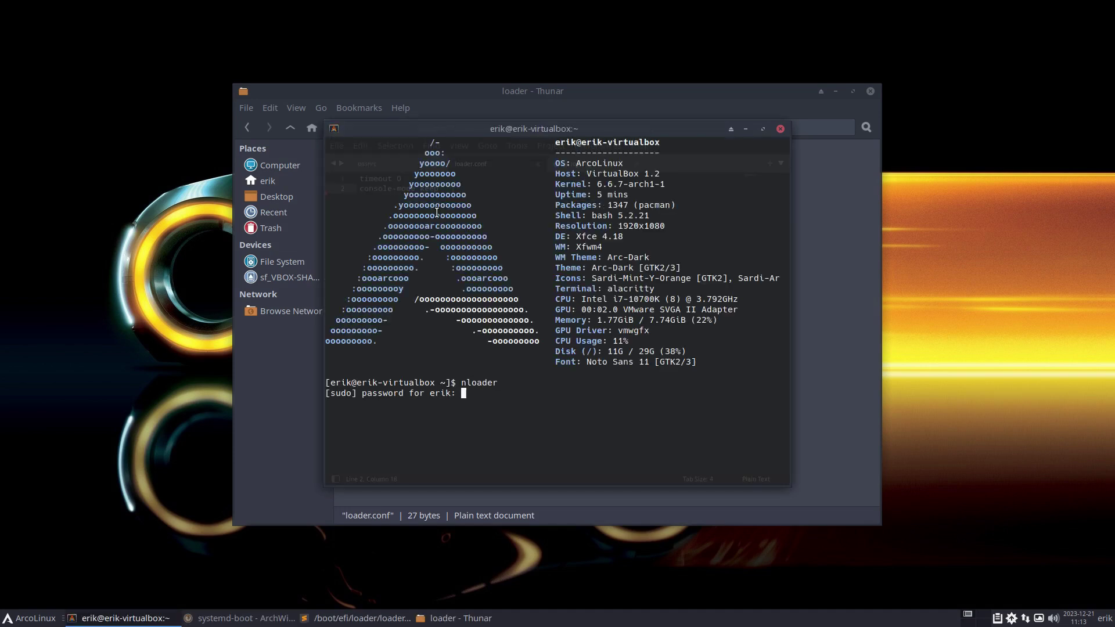
{"action": "key", "text": "Return"}
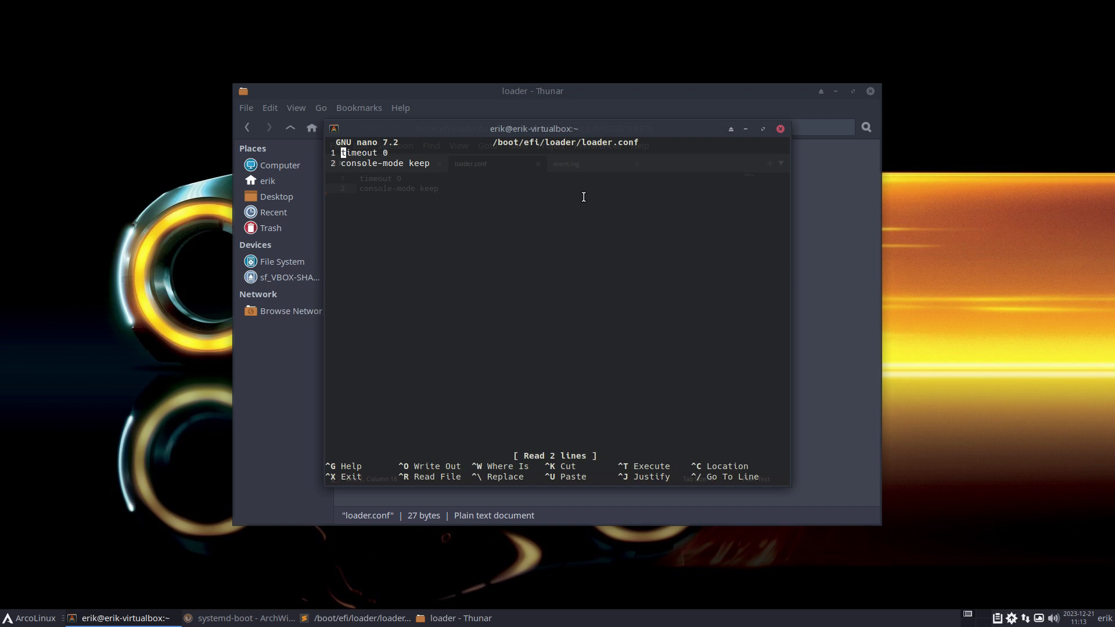
{"action": "left_click_drag", "start_coordinate": [586, 139], "coordinate": [633, 228]}
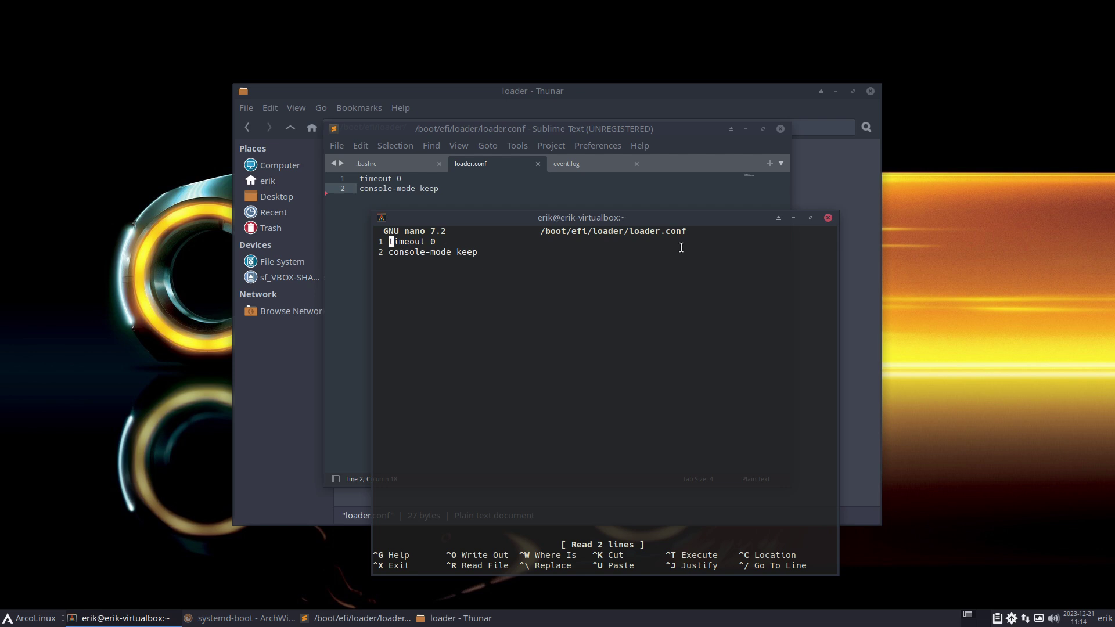
Change timeout 0 to timeout 1 and save loader.conf.
{"action": "key", "text": "Right"}
{"action": "key", "text": "Right"}
{"action": "key", "text": "Right"}
{"action": "key", "text": "Right"}
{"action": "key", "text": "Right"}
{"action": "key", "text": "Right"}
{"action": "key", "text": "Right"}
{"action": "key", "text": "Right"}
{"action": "key", "text": "BackSpace"}
{"action": "key", "text": "Delete"}
{"action": "type", "text": "1"}
{"action": "key", "text": "ctrl+x"}
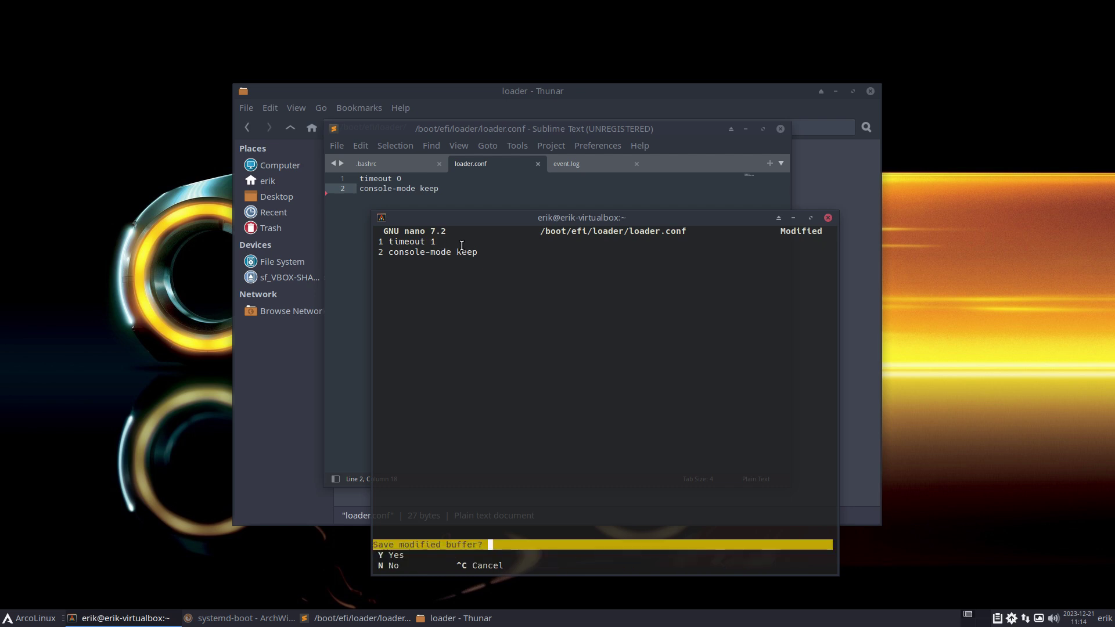
{"action": "key", "text": "y"}
{"action": "key", "text": "Return"}
{"action": "type", "text": "sr"}
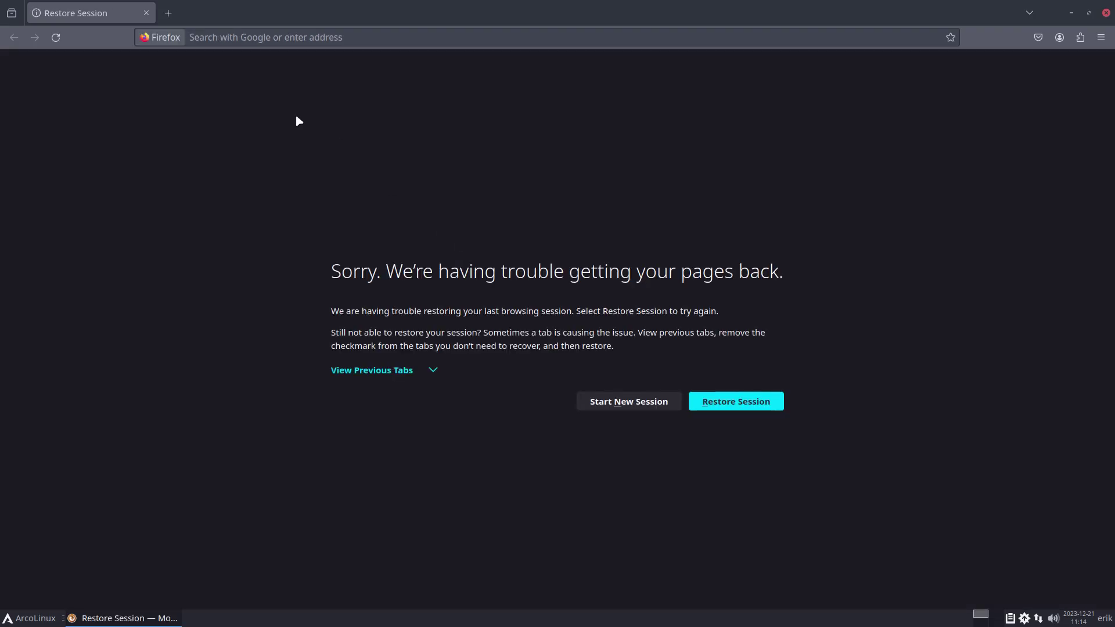
Restore the previous Firefox session and go to the YouTube home page.
{"action": "left_click", "coordinate": [719, 401]}
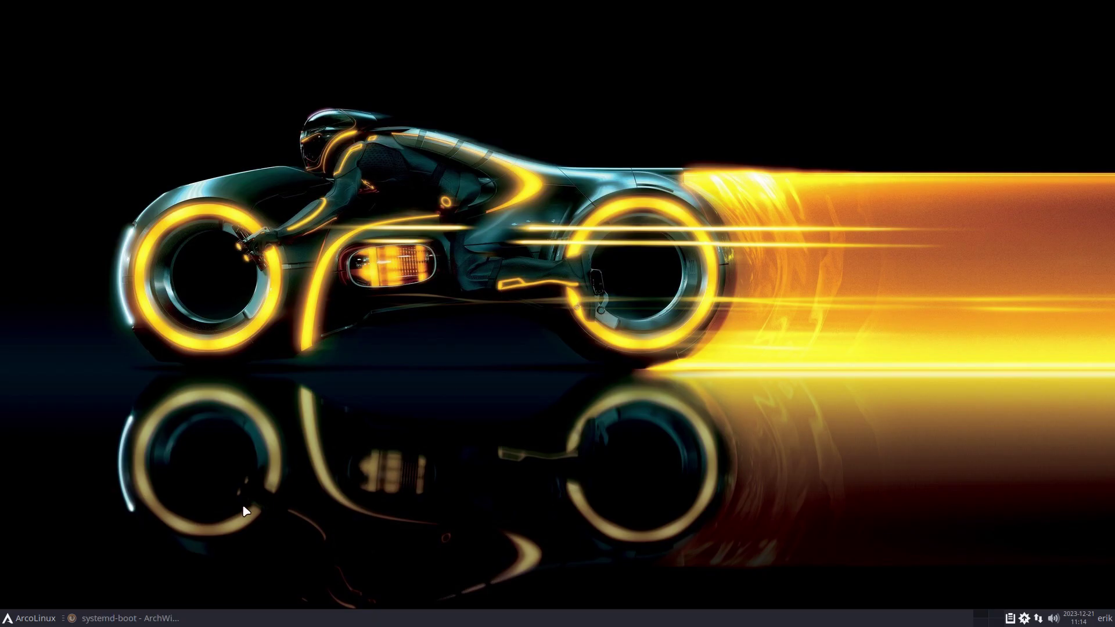
{"action": "left_click", "coordinate": [154, 620]}
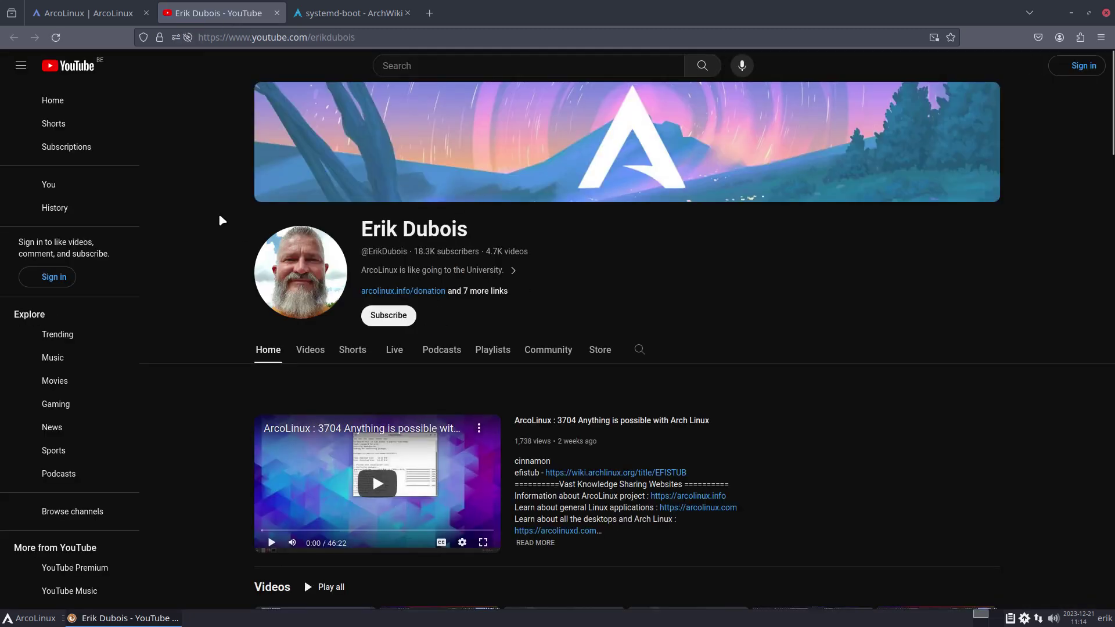
{"action": "left_click", "coordinate": [64, 100]}
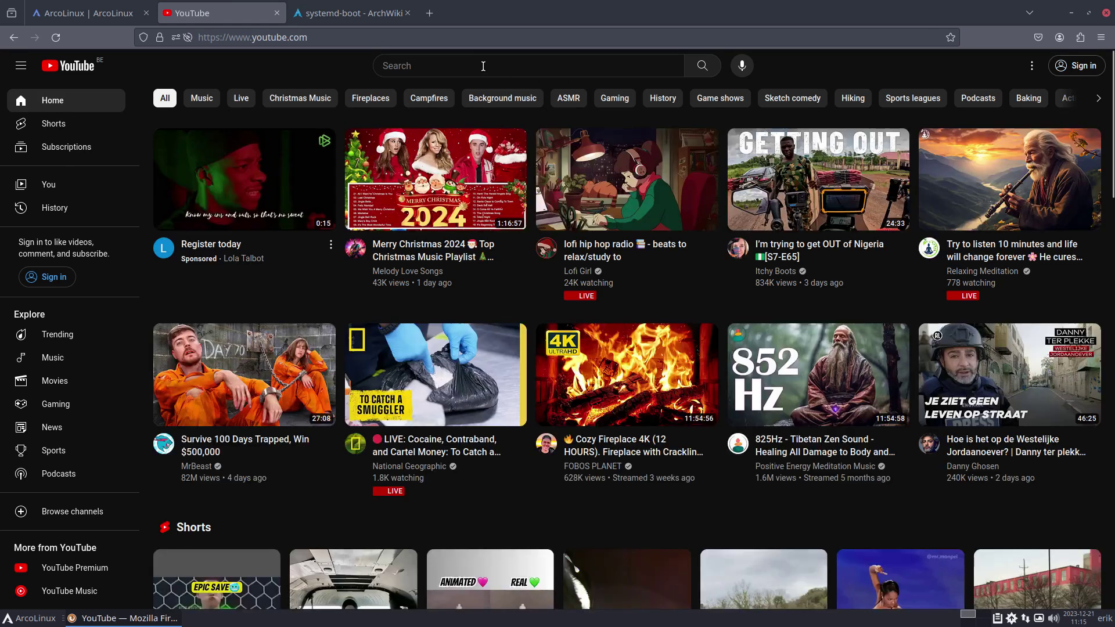
Search YouTube for 'systemd-boot customization' using the search suggestions.
{"action": "left_click", "coordinate": [483, 65]}
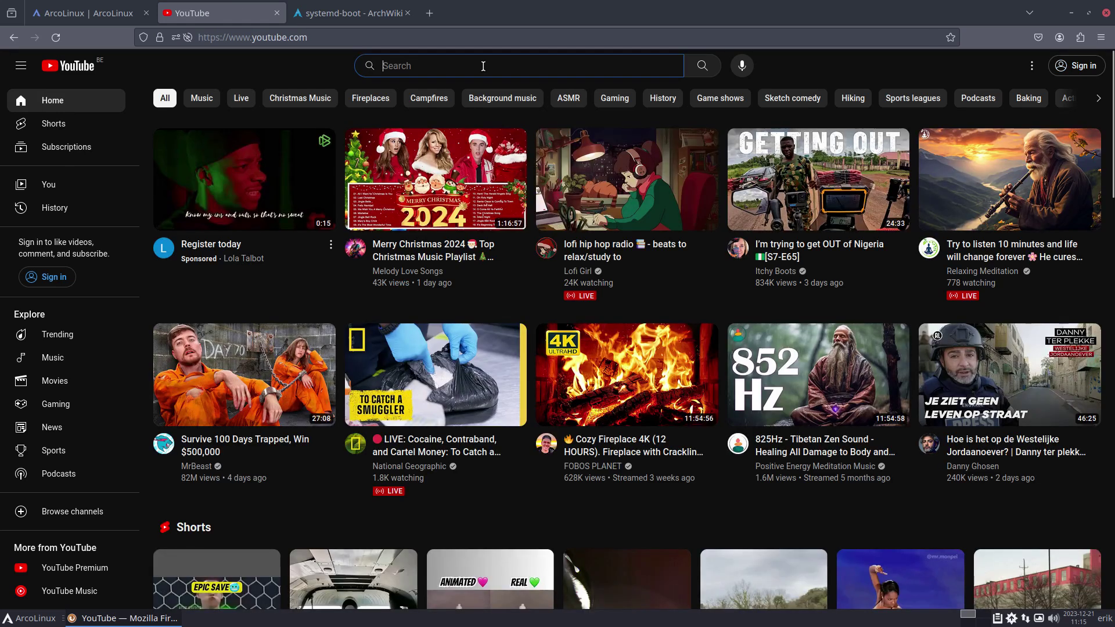
{"action": "type", "text": "systemd-"}
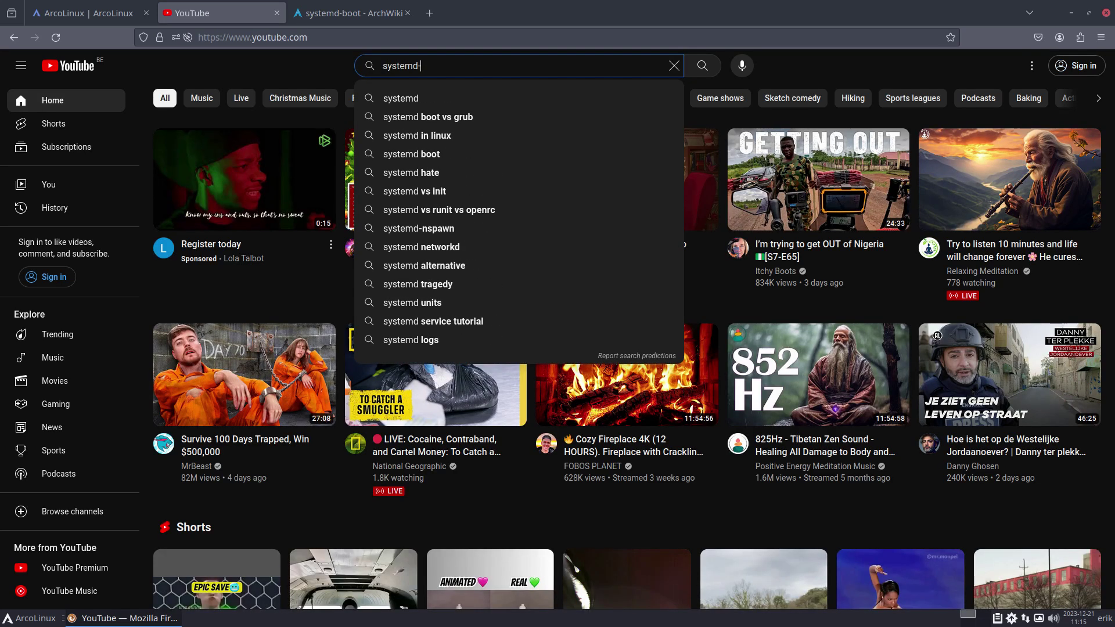
{"action": "type", "text": "boot"}
{"action": "key", "text": "Down"}
{"action": "key", "text": "Down"}
{"action": "key", "text": "Down"}
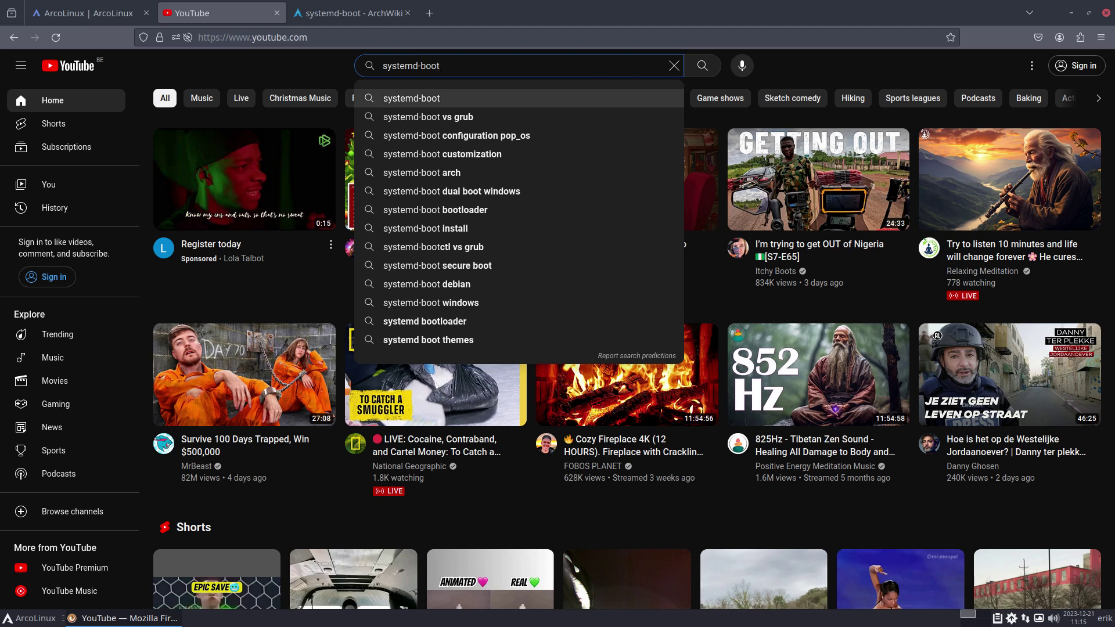
{"action": "key", "text": "Down"}
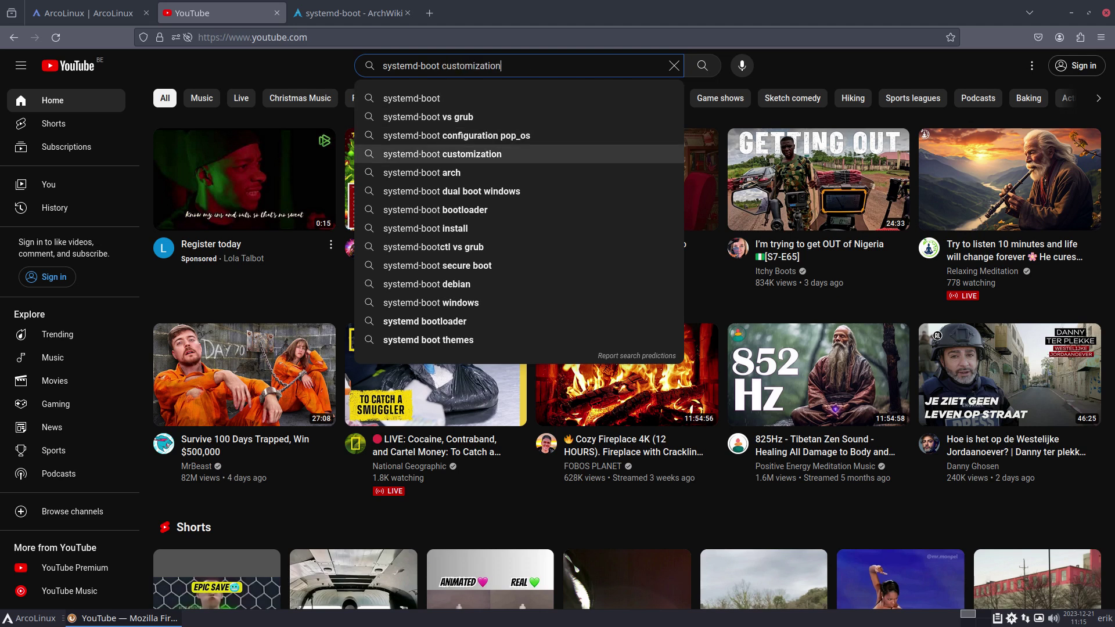
{"action": "key", "text": "Down"}
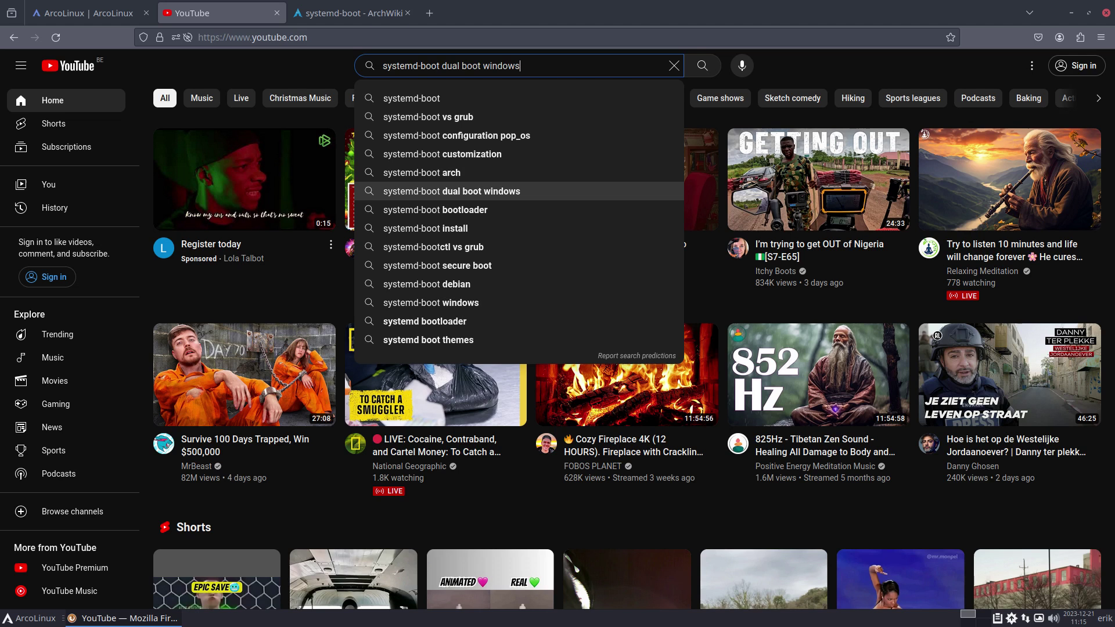
{"action": "key", "text": "Down"}
{"action": "key", "text": "Down"}
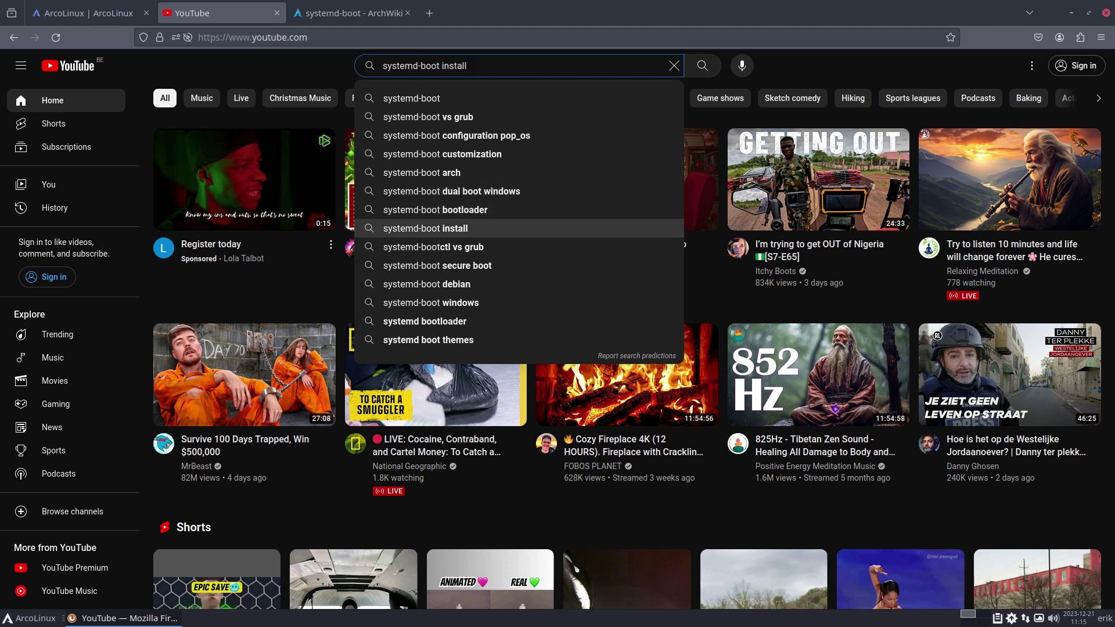
{"action": "key", "text": "Up"}
{"action": "key", "text": "Up"}
{"action": "key", "text": "Up"}
{"action": "key", "text": "Up"}
{"action": "key", "text": "Up"}
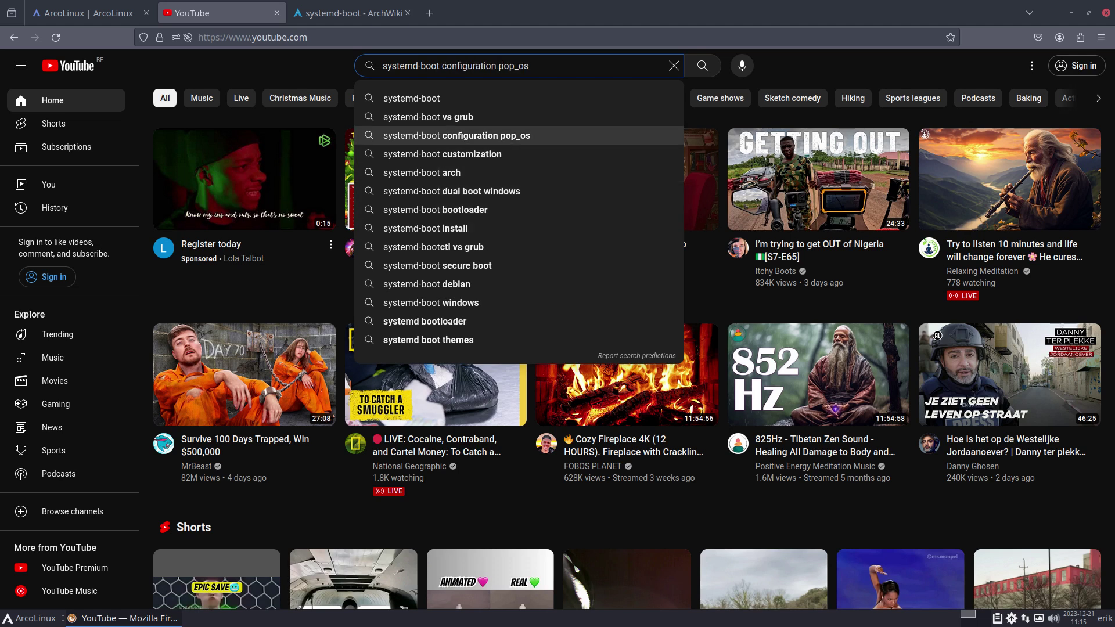
{"action": "key", "text": "Down"}
{"action": "key", "text": "Return"}
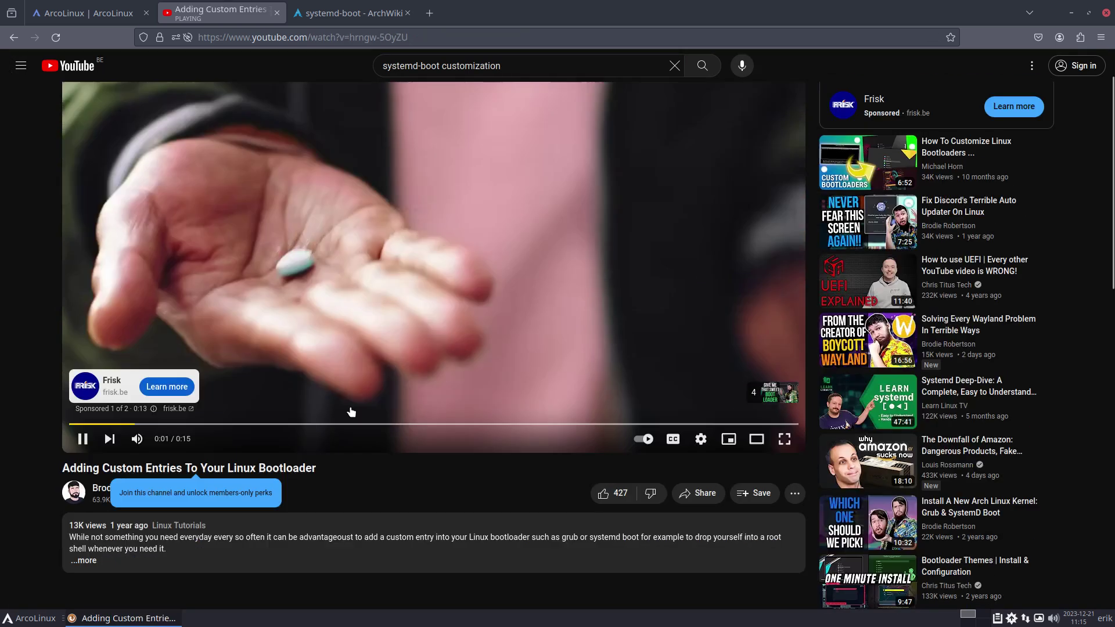
Expand the video description with '...more' and pause the Frisk ad at 0:13.
{"action": "scroll", "coordinate": [110, 360], "scroll_direction": "down", "scroll_amount": 5}
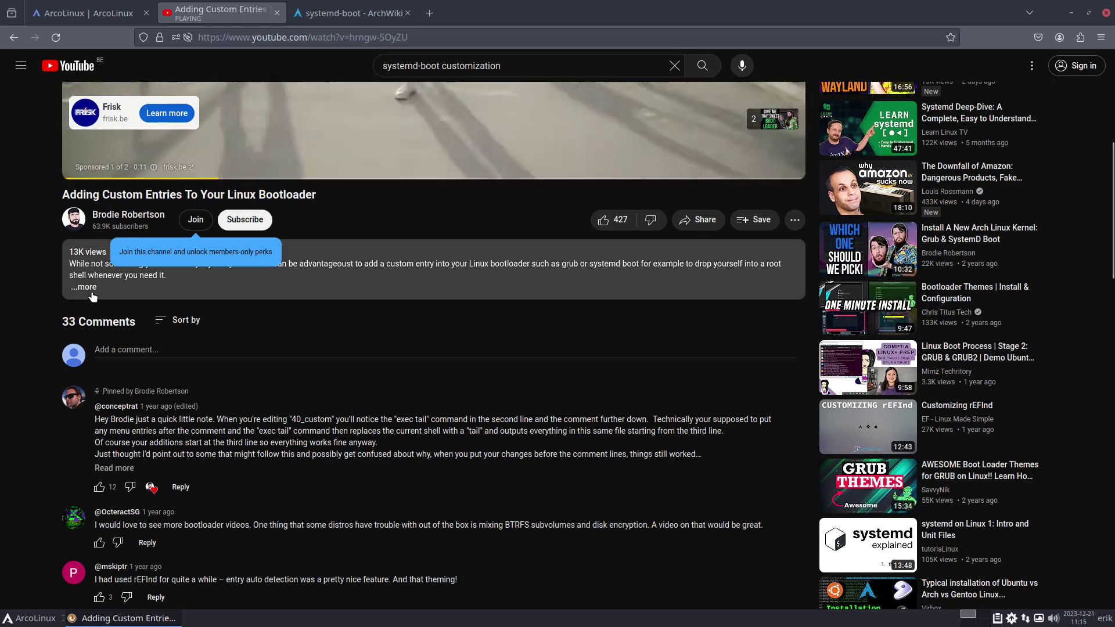
{"action": "left_click", "coordinate": [85, 287]}
{"action": "scroll", "coordinate": [277, 340], "scroll_direction": "up", "scroll_amount": 4}
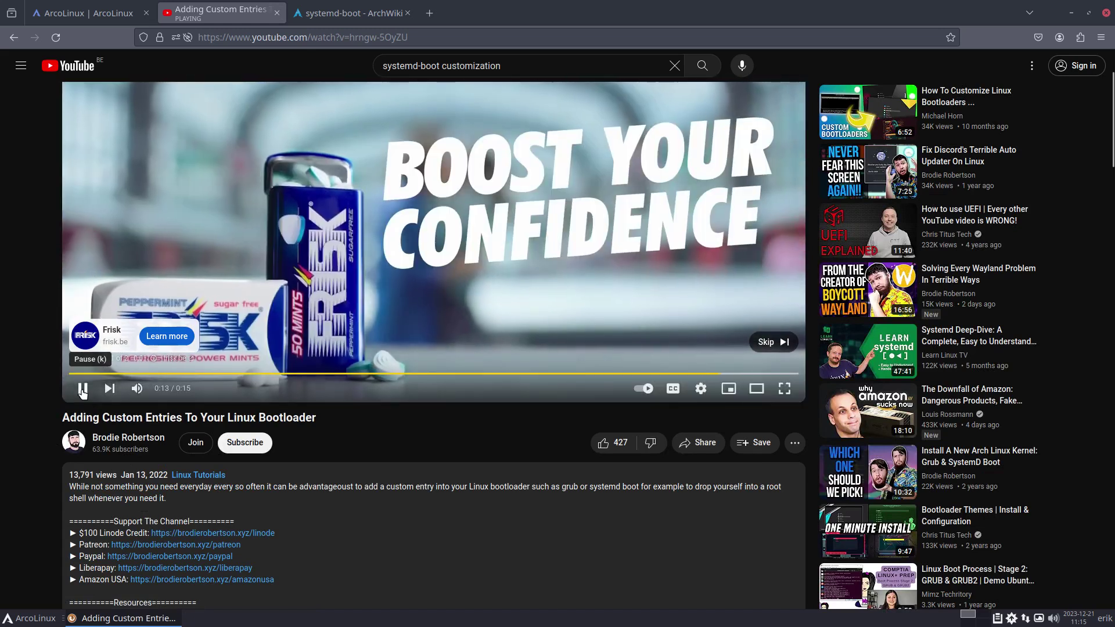
{"action": "left_click", "coordinate": [81, 389]}
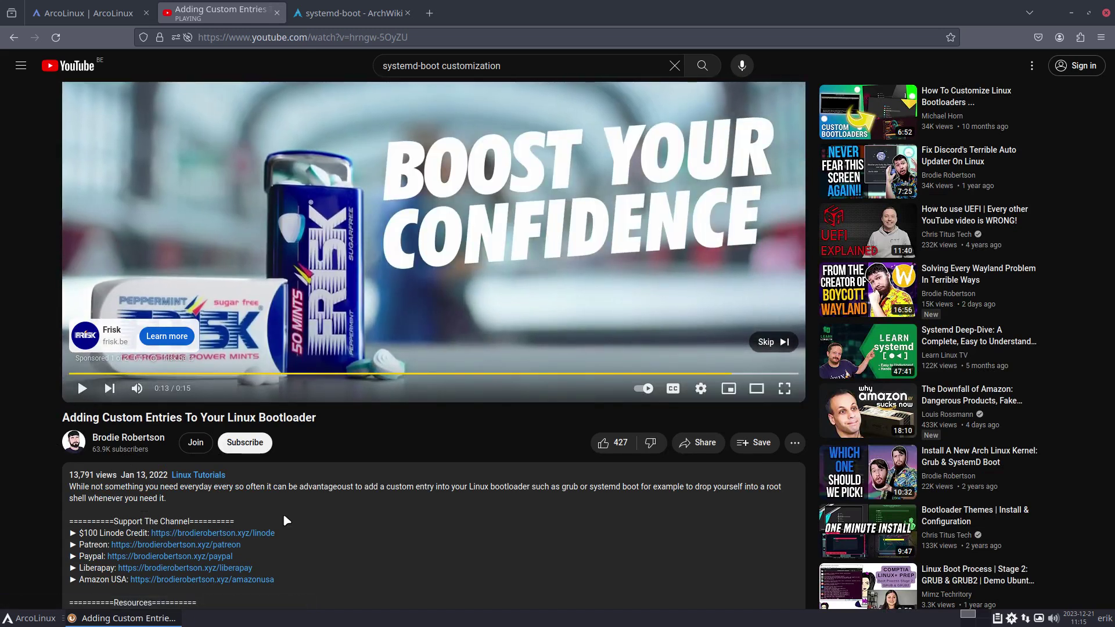
Skim the ArcoLinux homepage, then return to ArchWiki's example arch.conf and arch-fallback.conf loader entries.
{"action": "left_click", "coordinate": [84, 16]}
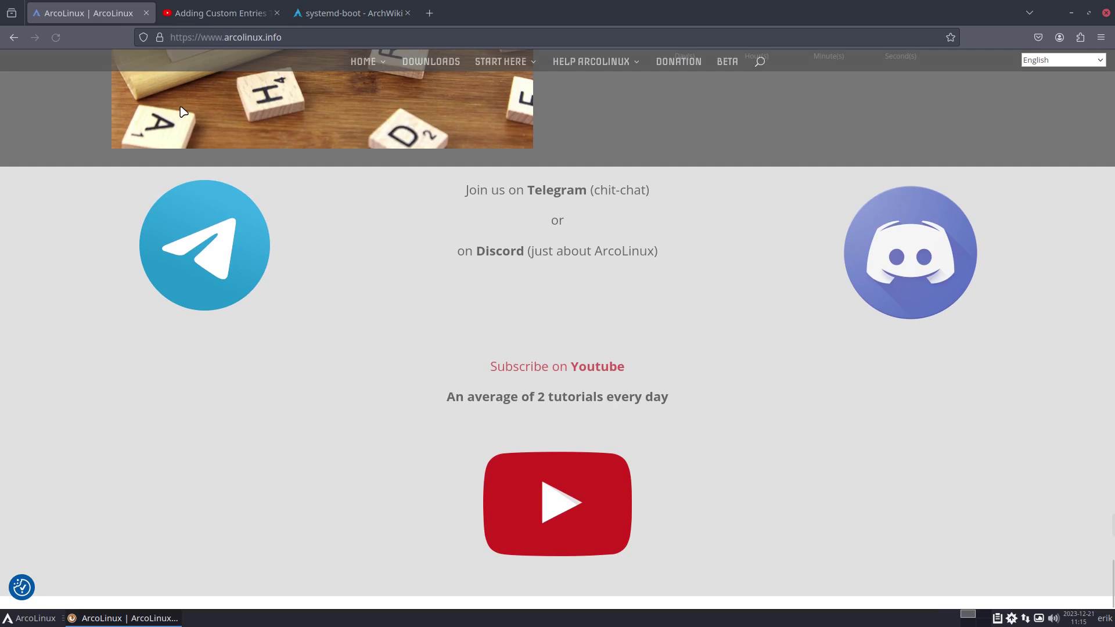
{"action": "scroll", "coordinate": [448, 346], "scroll_direction": "down", "scroll_amount": 10}
{"action": "scroll", "coordinate": [450, 348], "scroll_direction": "up", "scroll_amount": 6}
{"action": "scroll", "coordinate": [451, 347], "scroll_direction": "up", "scroll_amount": 10}
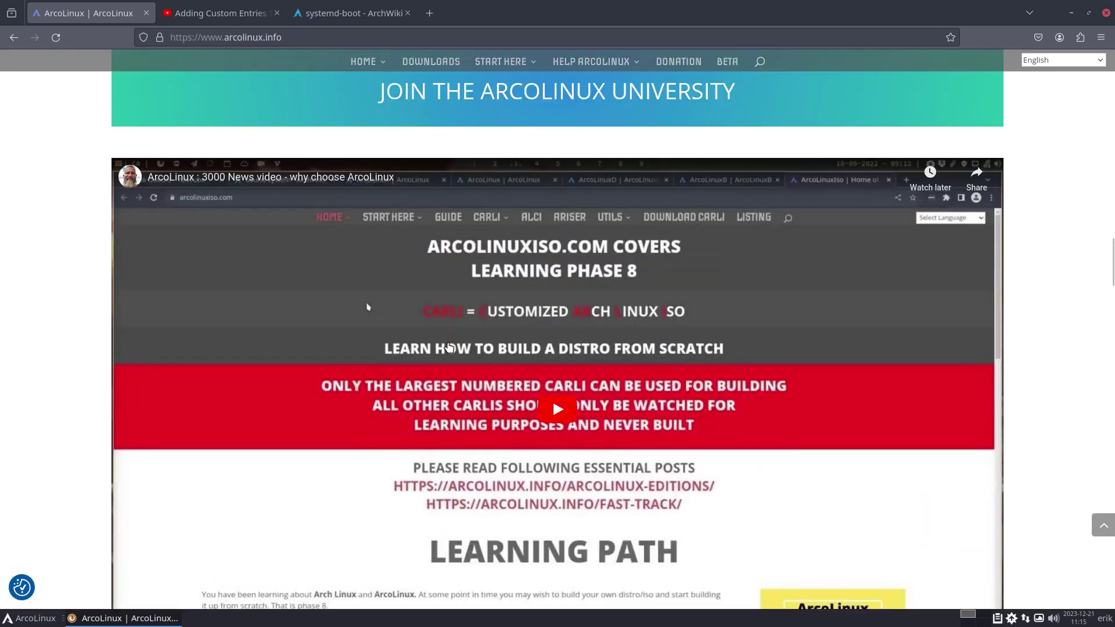
{"action": "scroll", "coordinate": [449, 347], "scroll_direction": "up", "scroll_amount": 10}
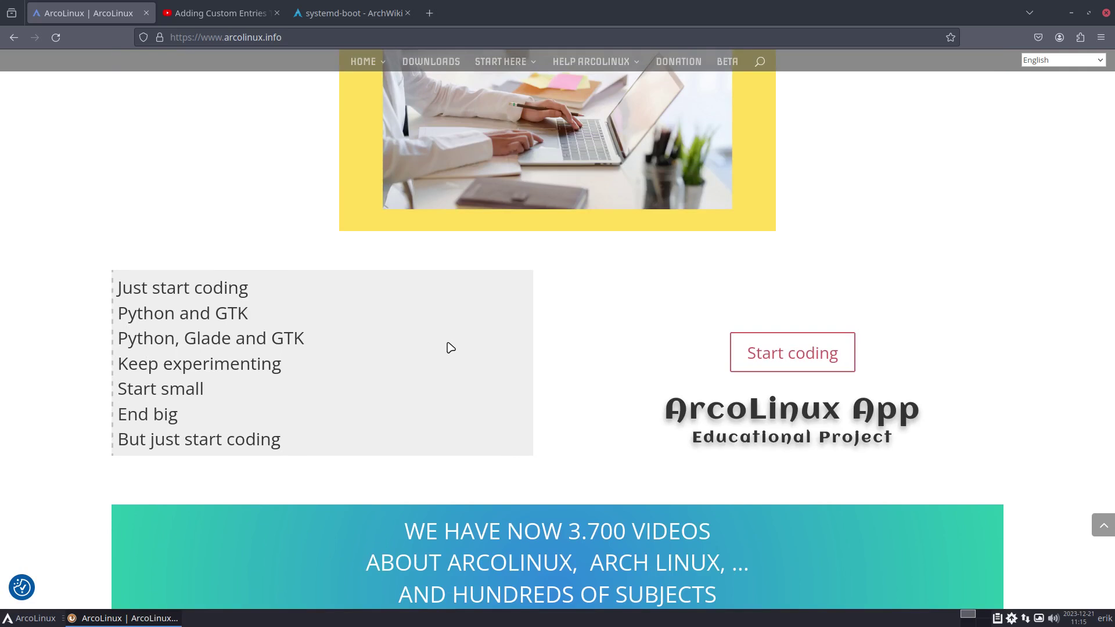
{"action": "left_click", "coordinate": [357, 14]}
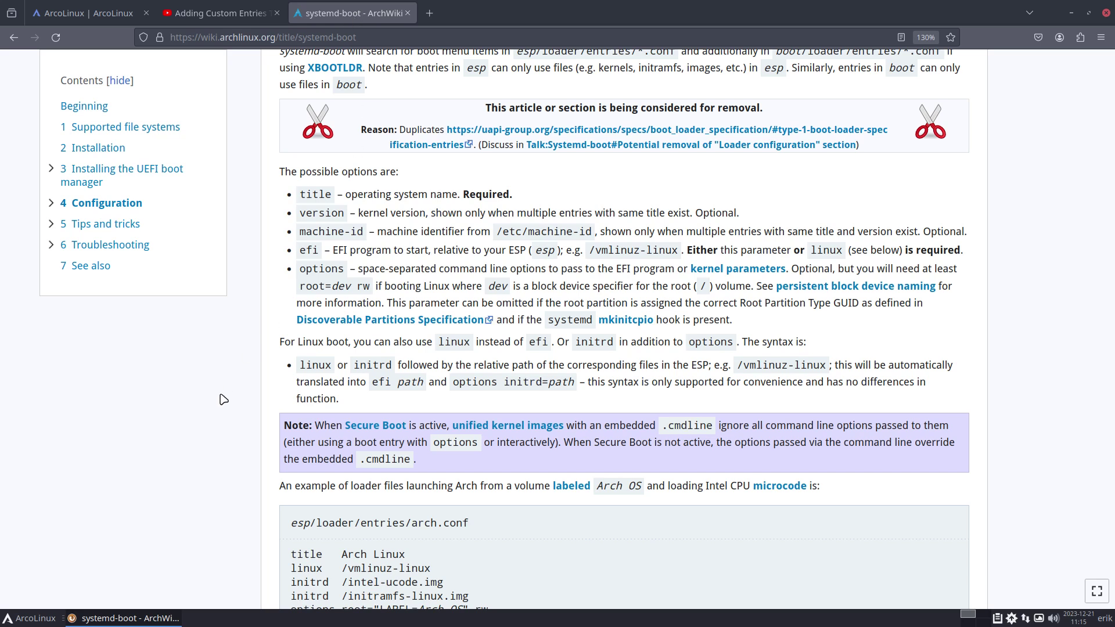
{"action": "scroll", "coordinate": [223, 400], "scroll_direction": "down", "scroll_amount": 5}
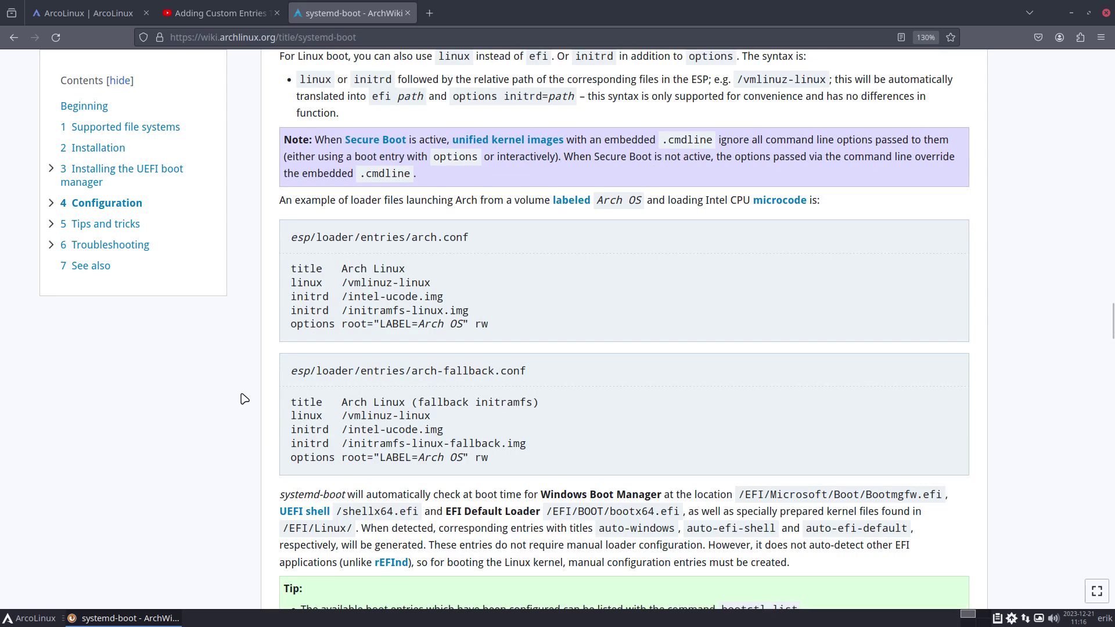